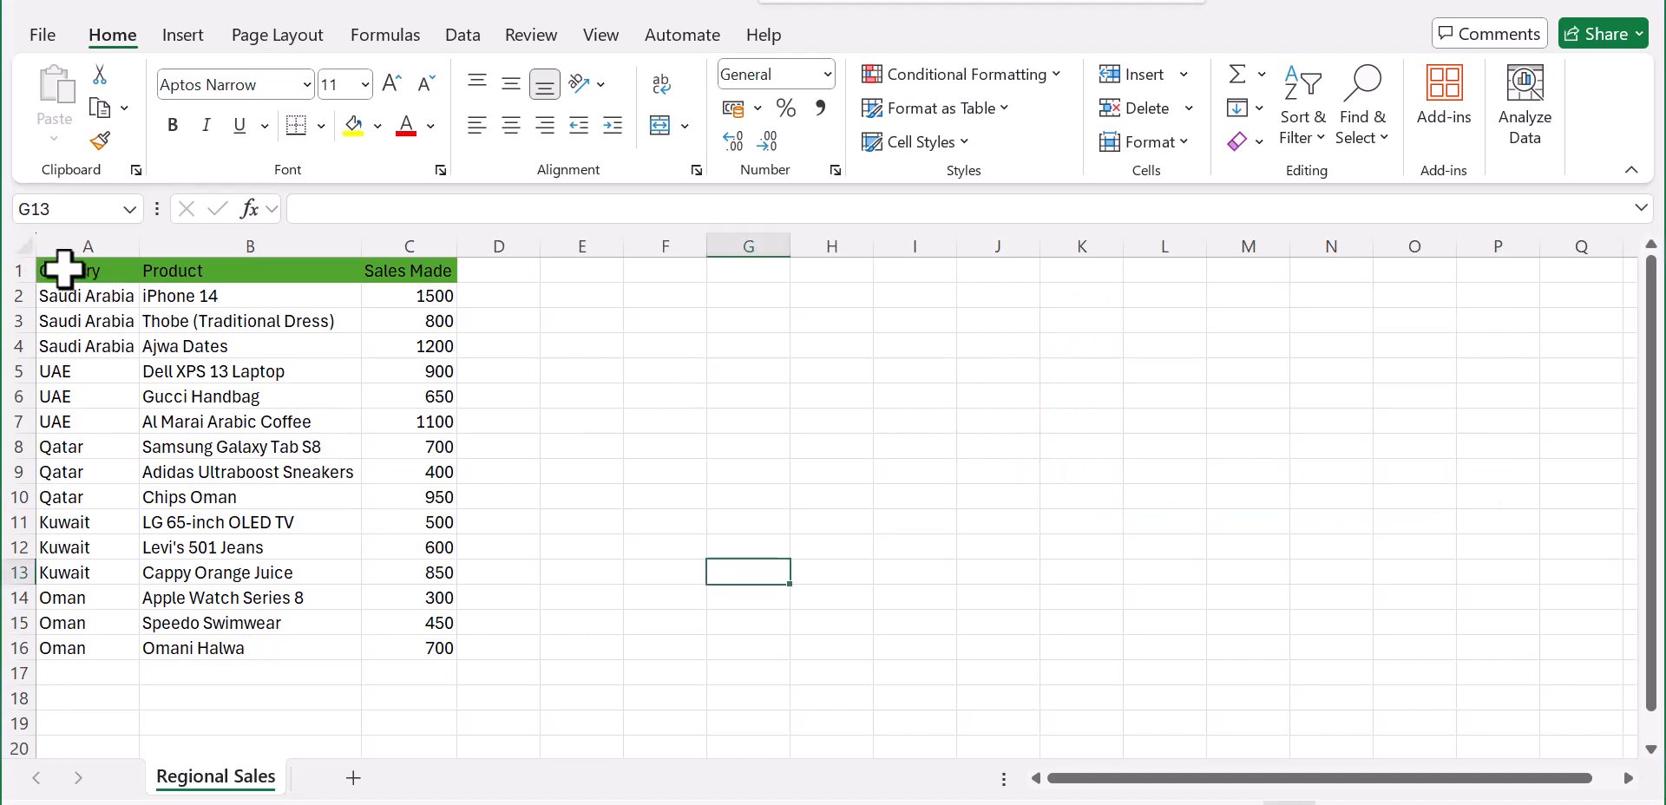
Step: Create a PivotTable on a new worksheet from the Regional Sales data in A1:C16
{"action": "left_click_drag", "start_coordinate": [65, 277], "coordinate": [410, 642]}
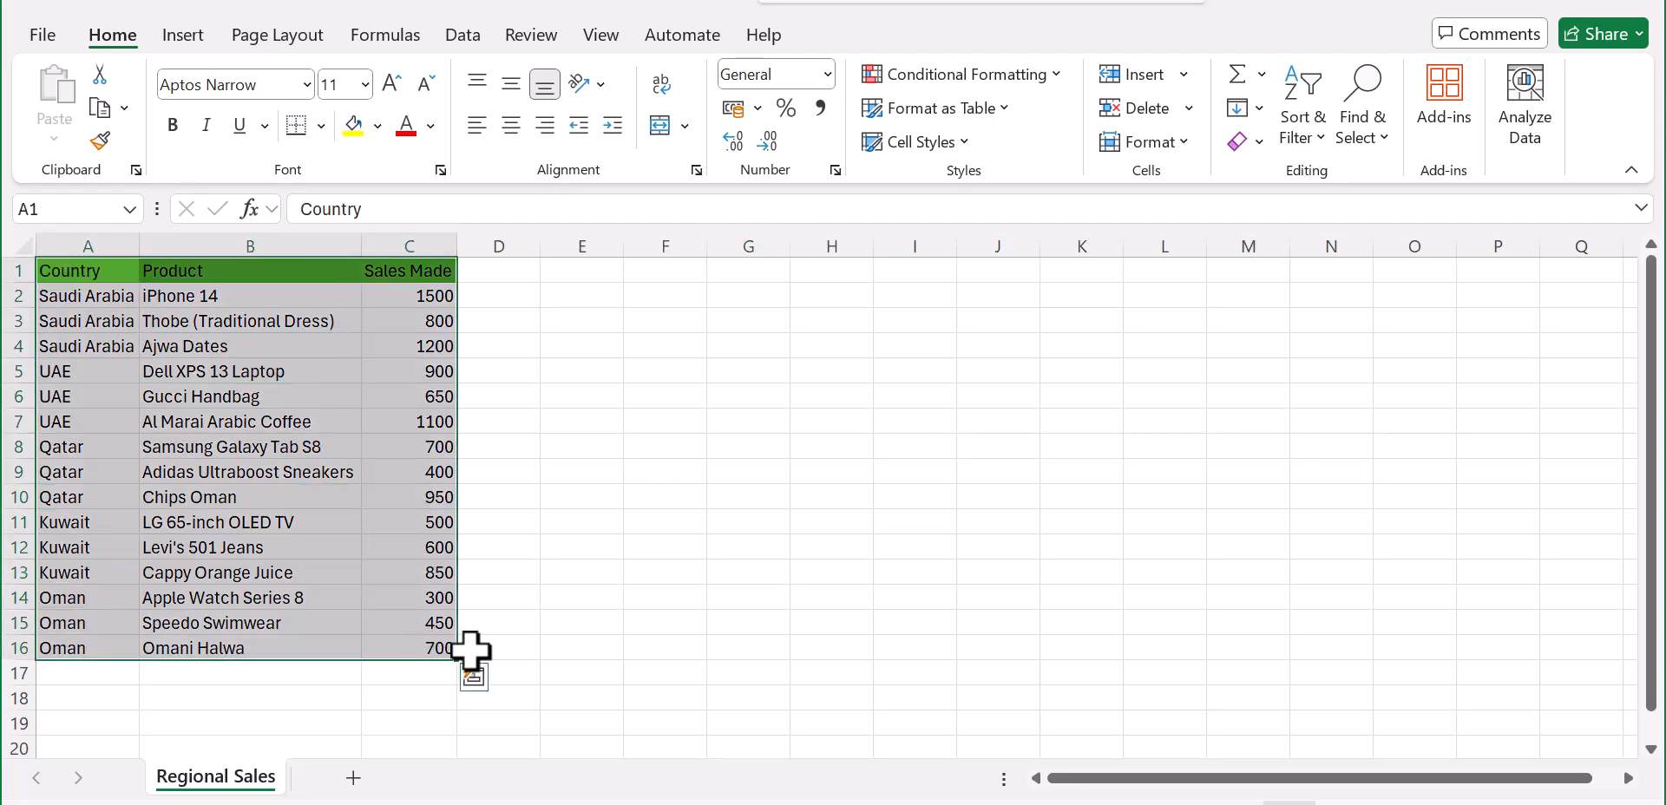
{"action": "left_click", "coordinate": [189, 39]}
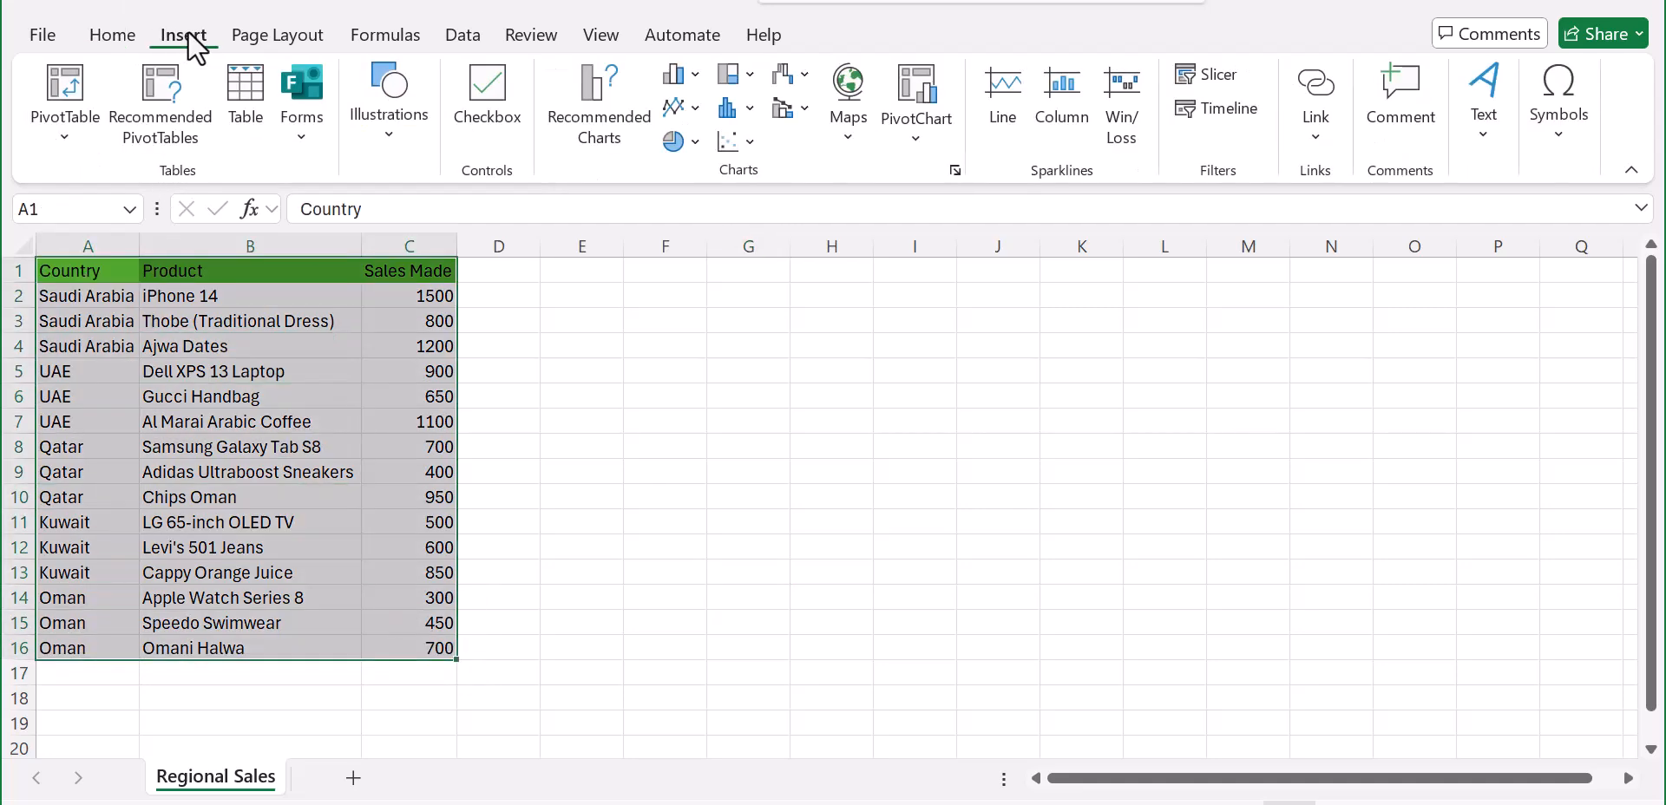
{"action": "left_click", "coordinate": [64, 132]}
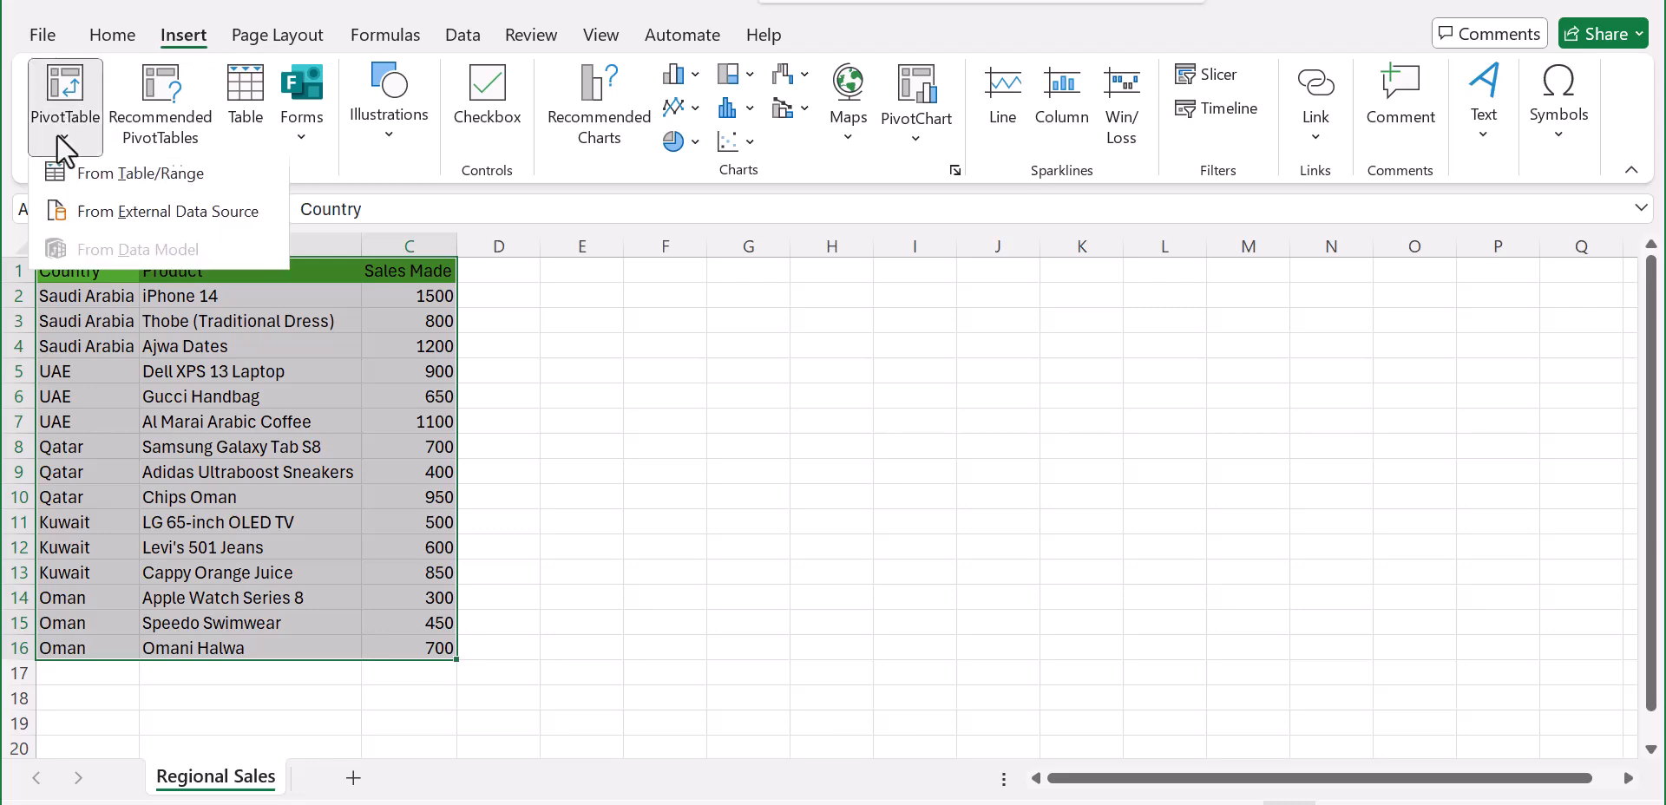
{"action": "left_click", "coordinate": [105, 180]}
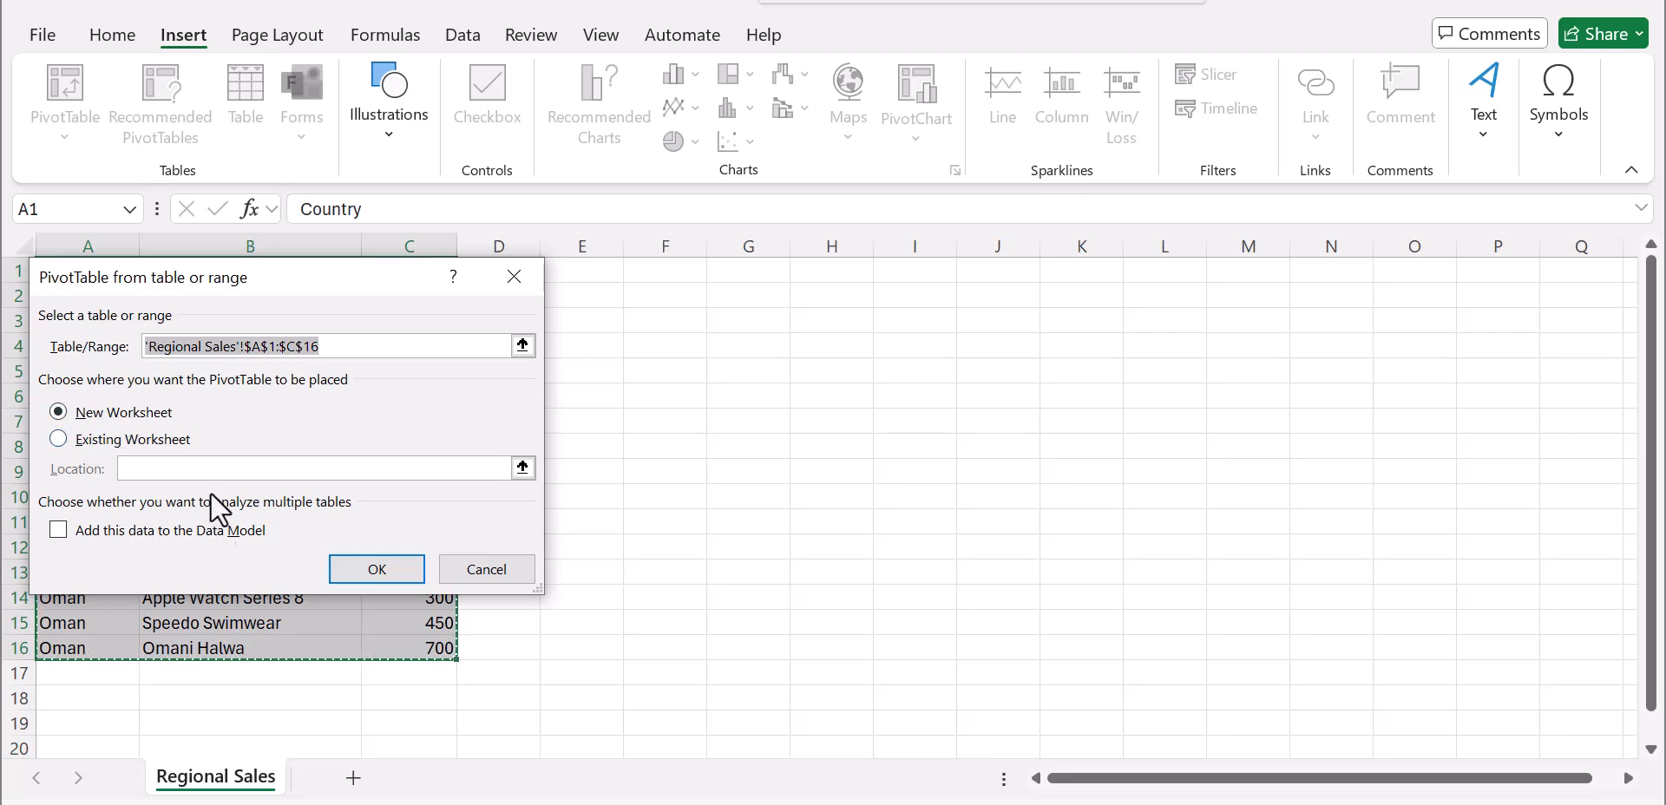
{"action": "left_click", "coordinate": [380, 571]}
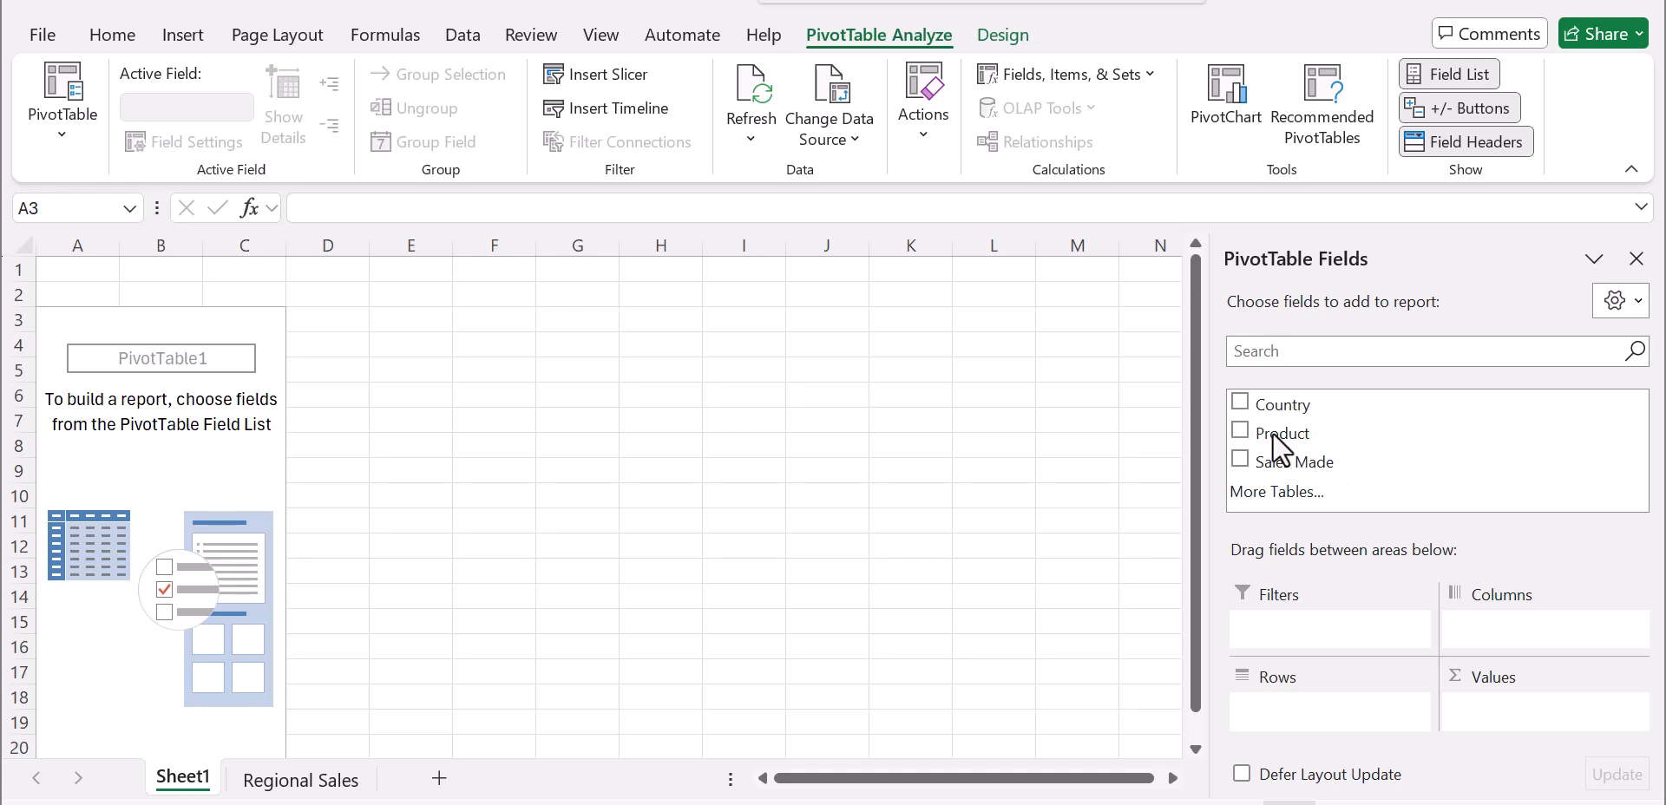
Step: Lay out the PivotTable with Product as rows, the sum of Sales Made as values, and Country as the report filter
{"action": "left_click", "coordinate": [1239, 430]}
{"action": "left_click", "coordinate": [1241, 459]}
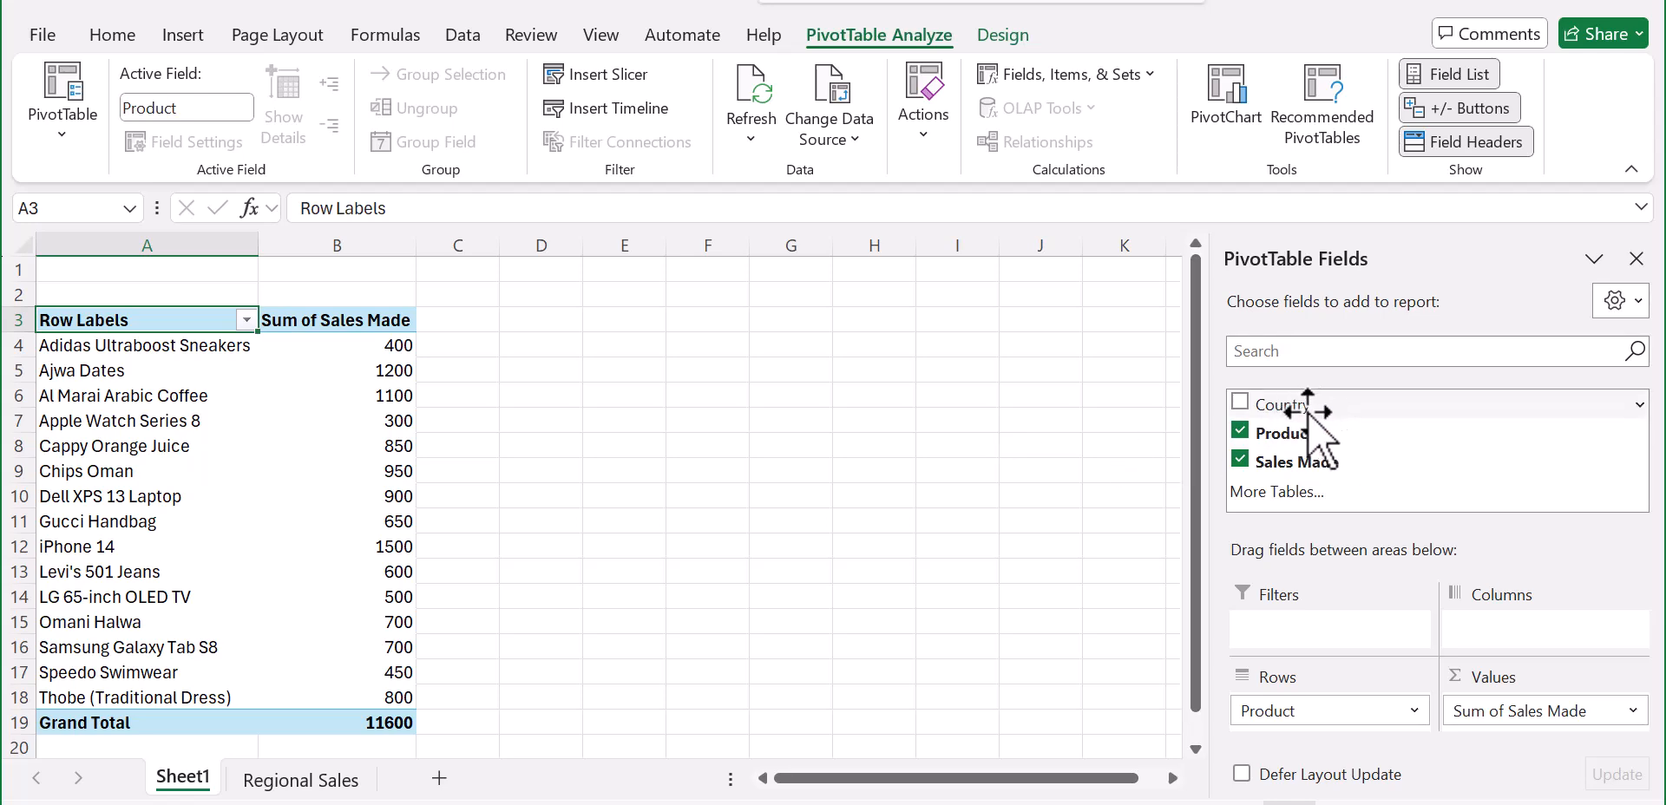
{"action": "left_click_drag", "start_coordinate": [1307, 413], "coordinate": [1345, 668]}
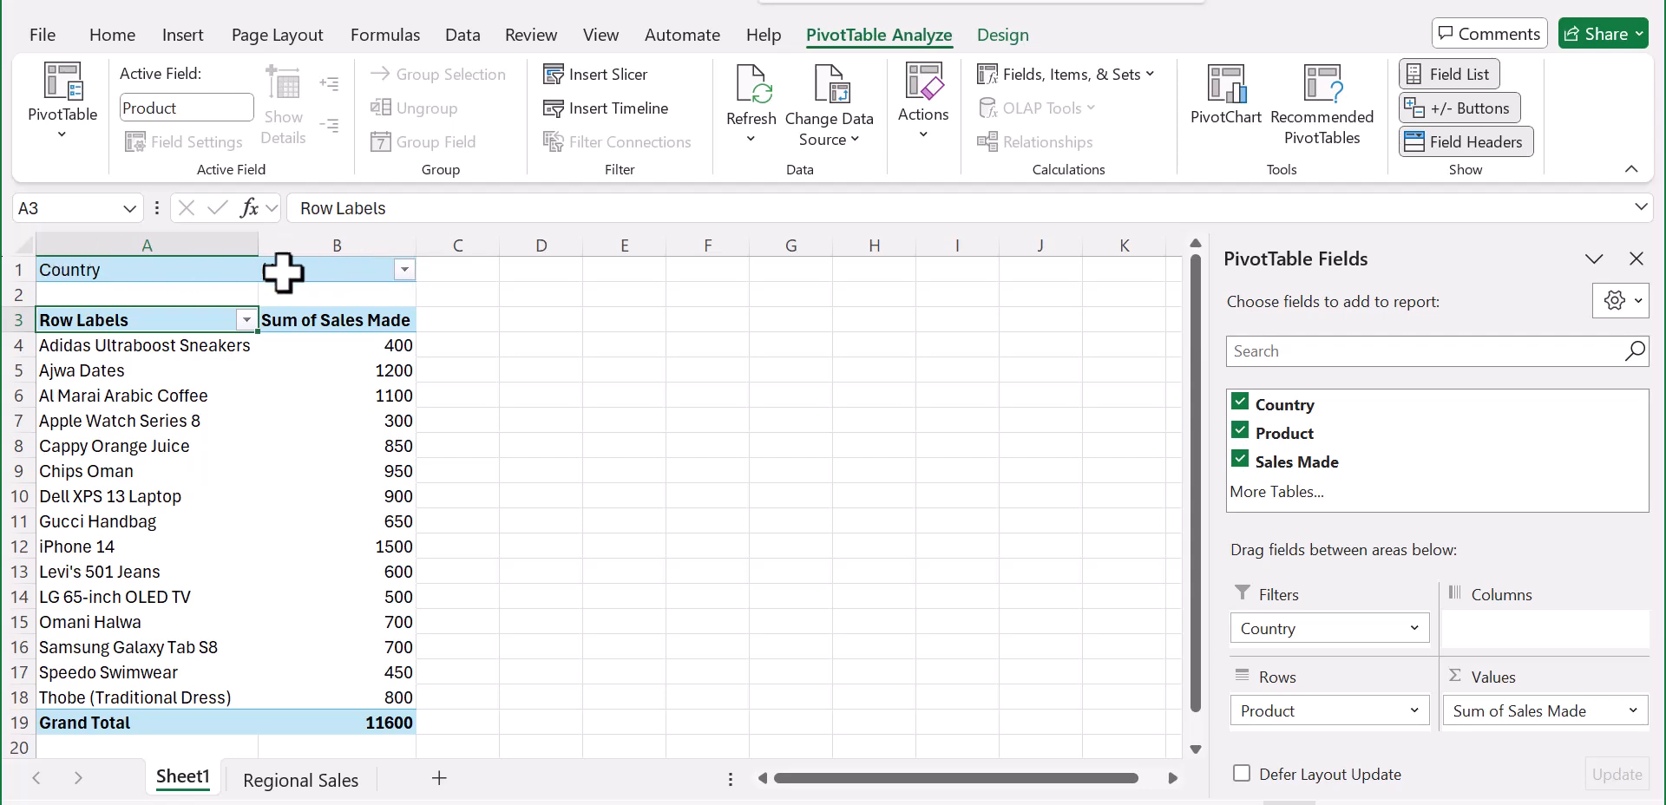
Step: Filter the PivotTable by Country to show only Kuwait
{"action": "left_click", "coordinate": [404, 270]}
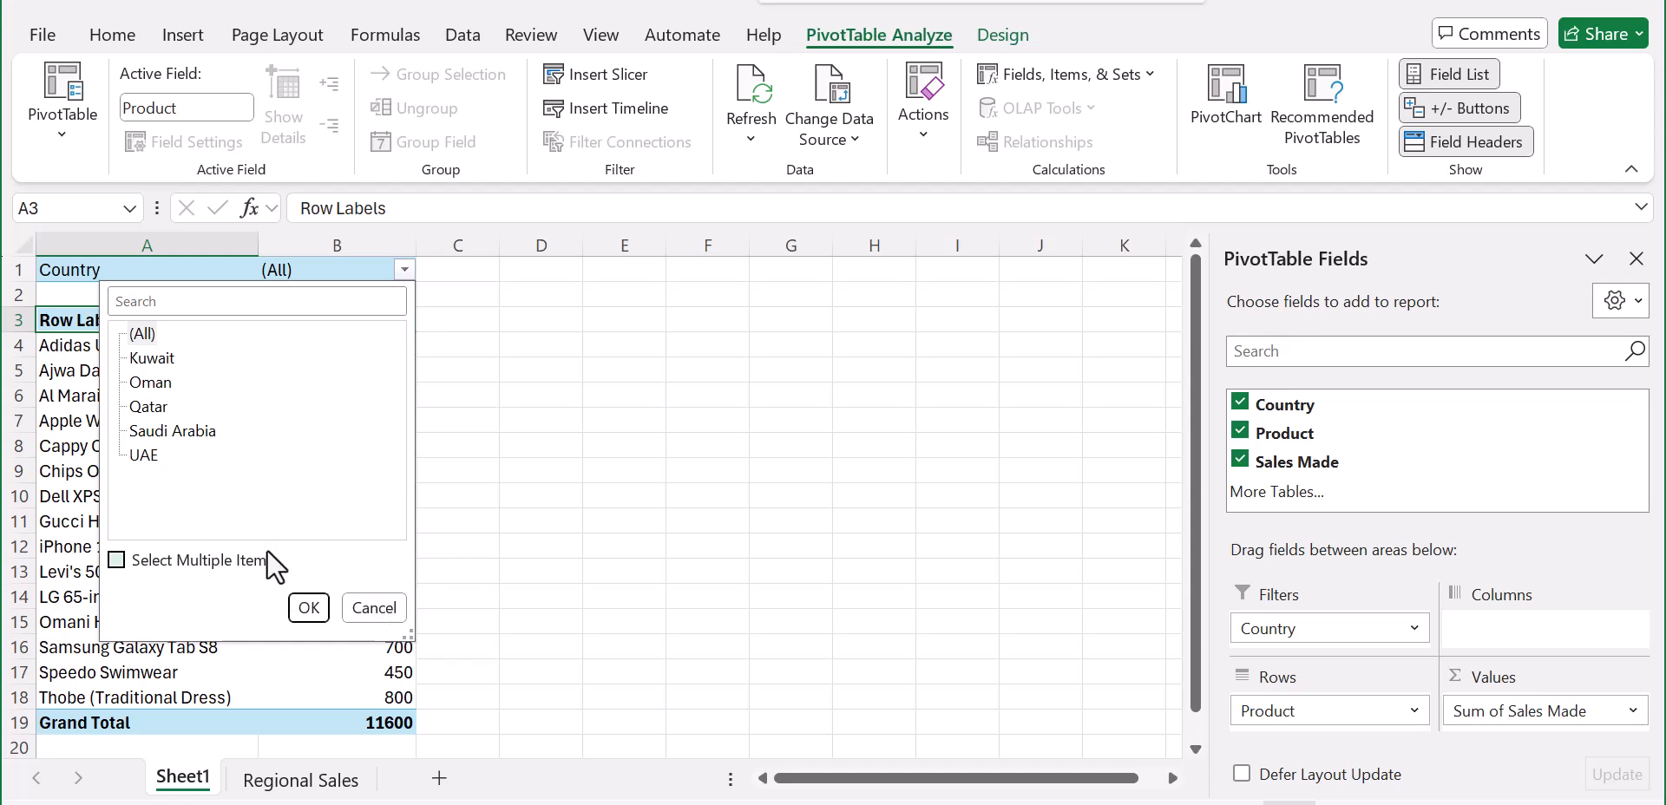
{"action": "left_click", "coordinate": [151, 361]}
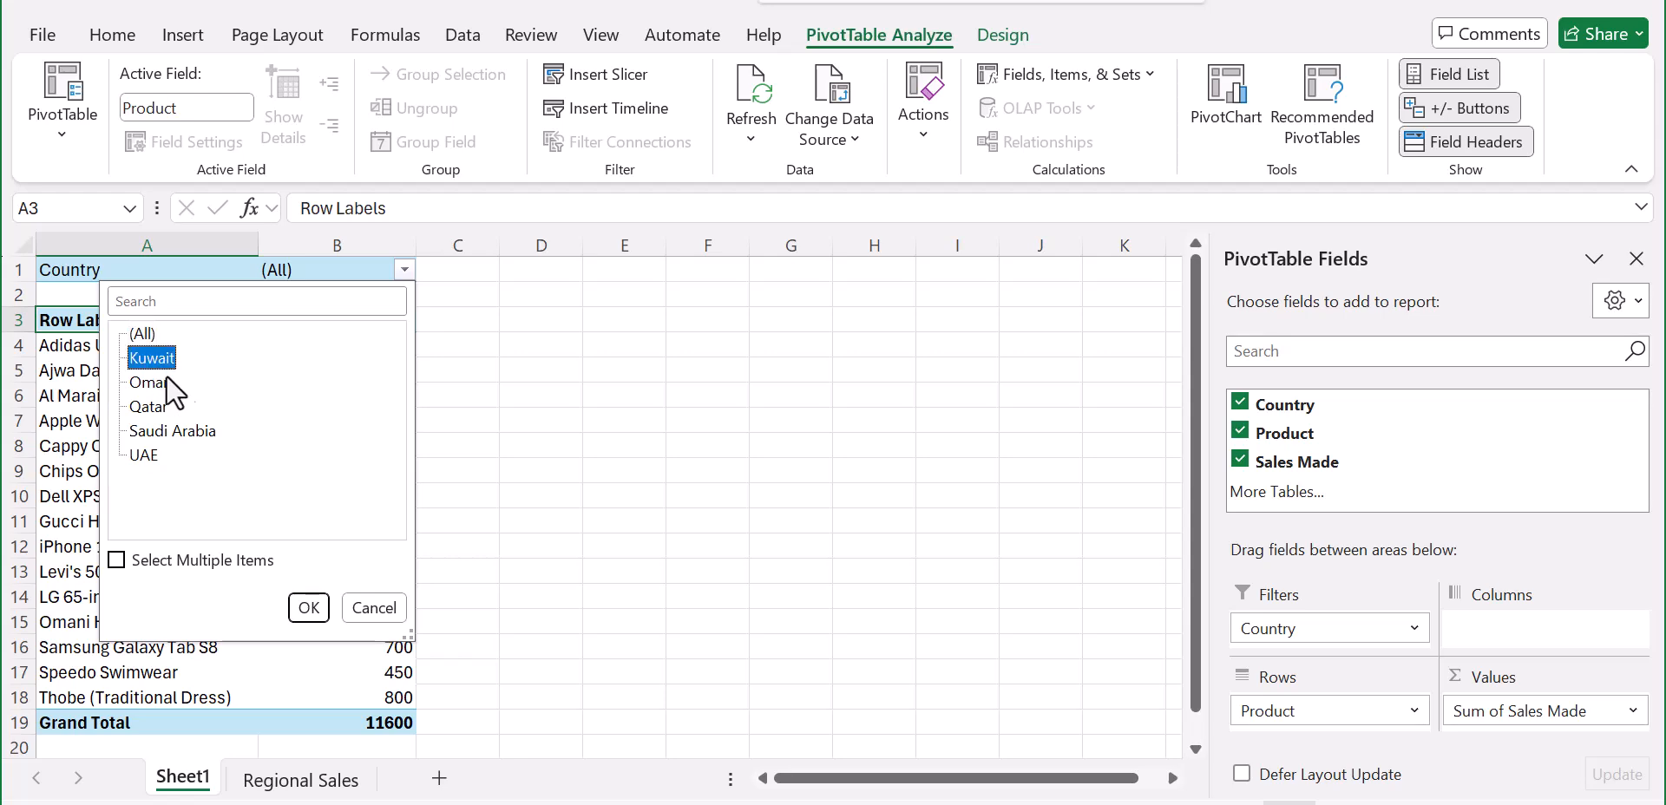
{"action": "left_click", "coordinate": [309, 607]}
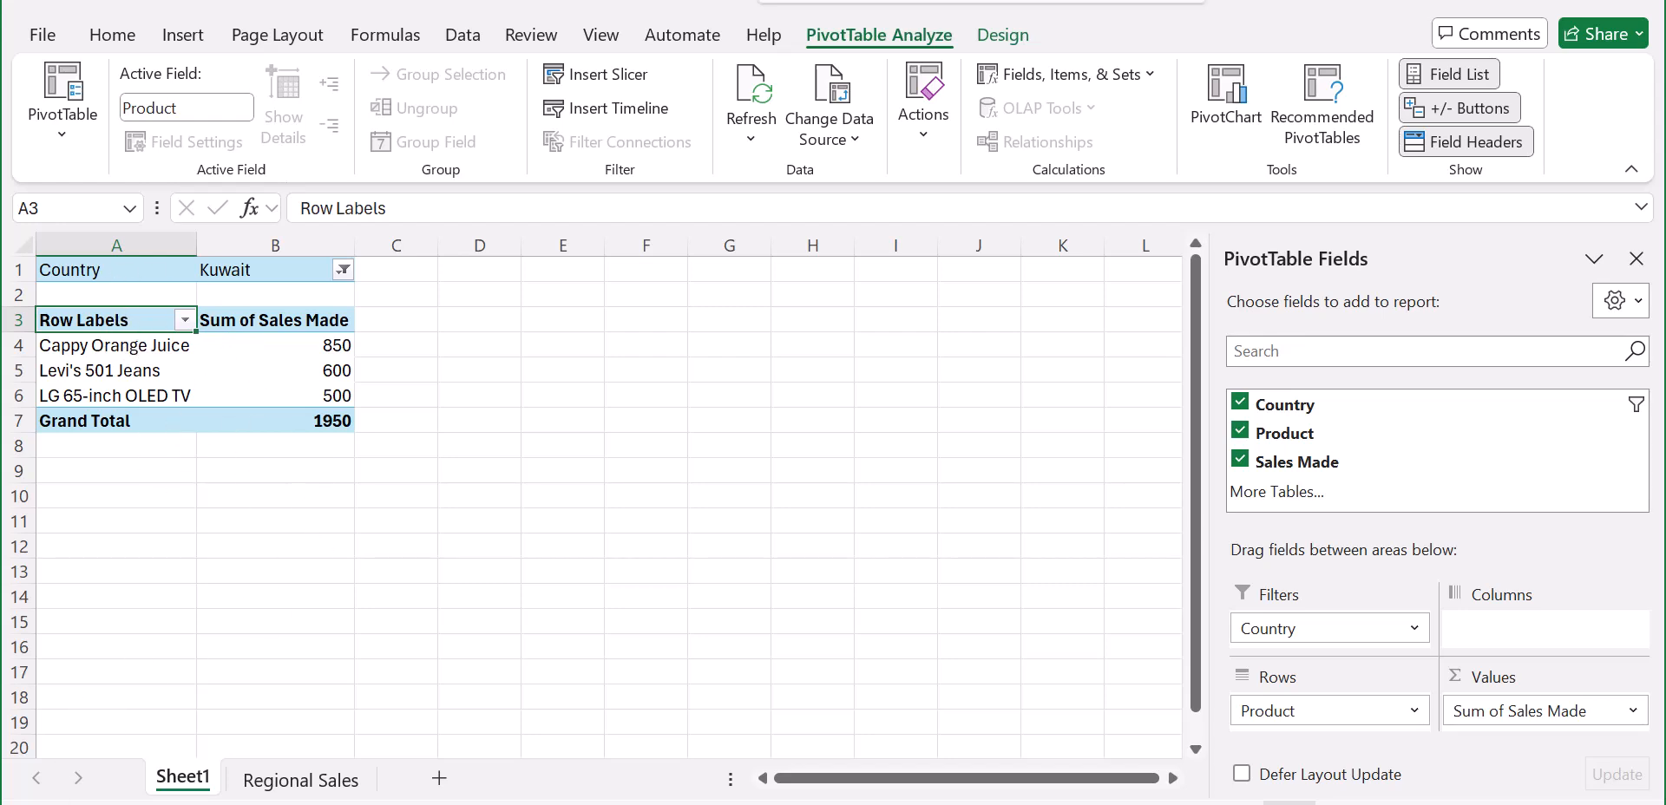
Step: Rename the PivotTable's worksheet as Pivot Table
{"action": "right_click", "coordinate": [203, 781]}
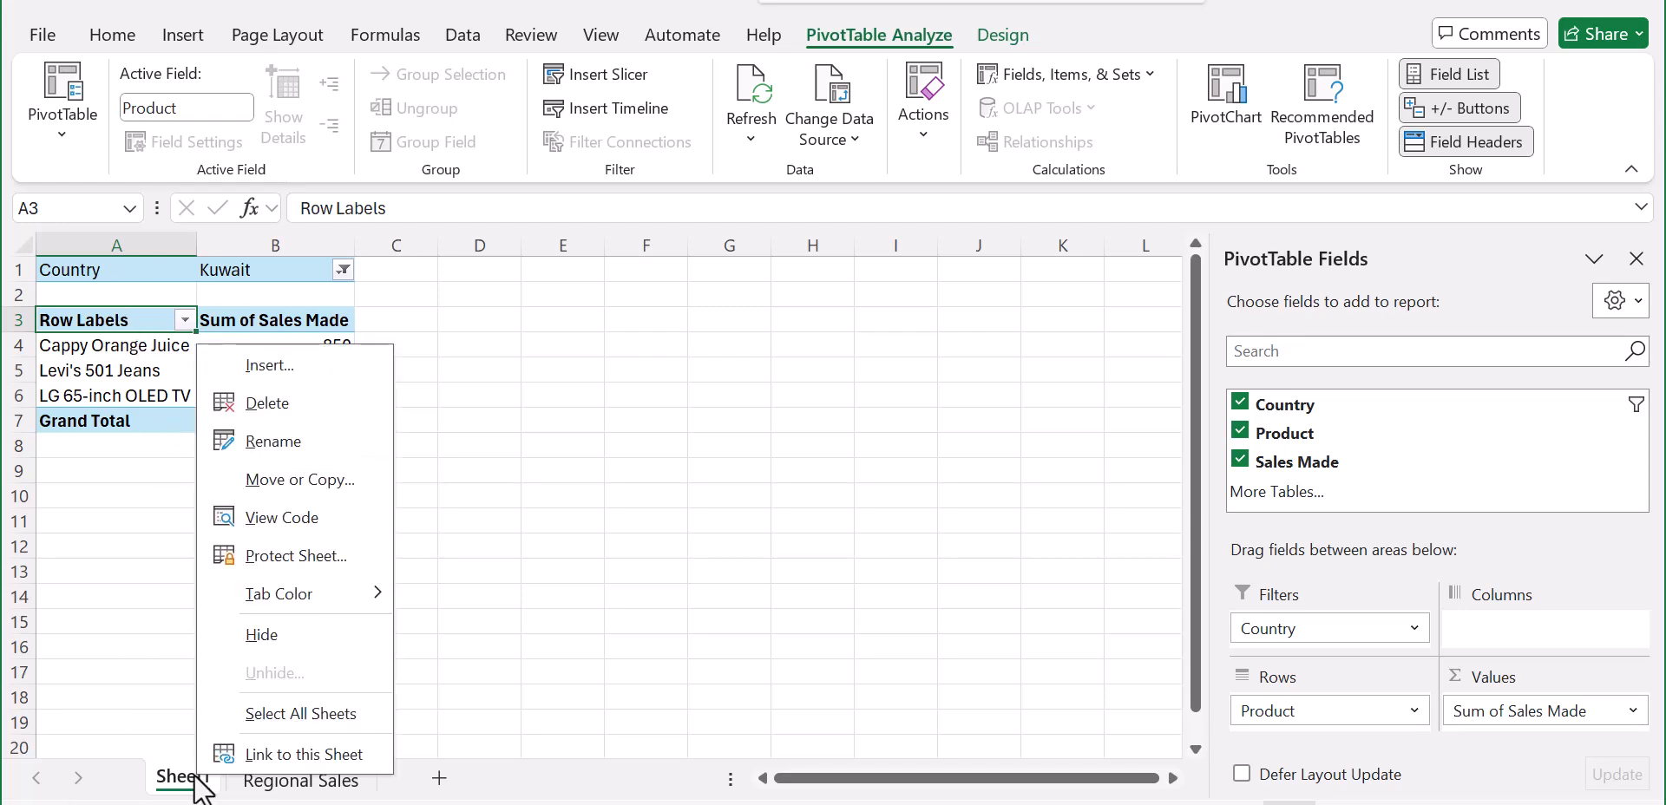
{"action": "left_click", "coordinate": [284, 443]}
{"action": "type", "text": "P"}
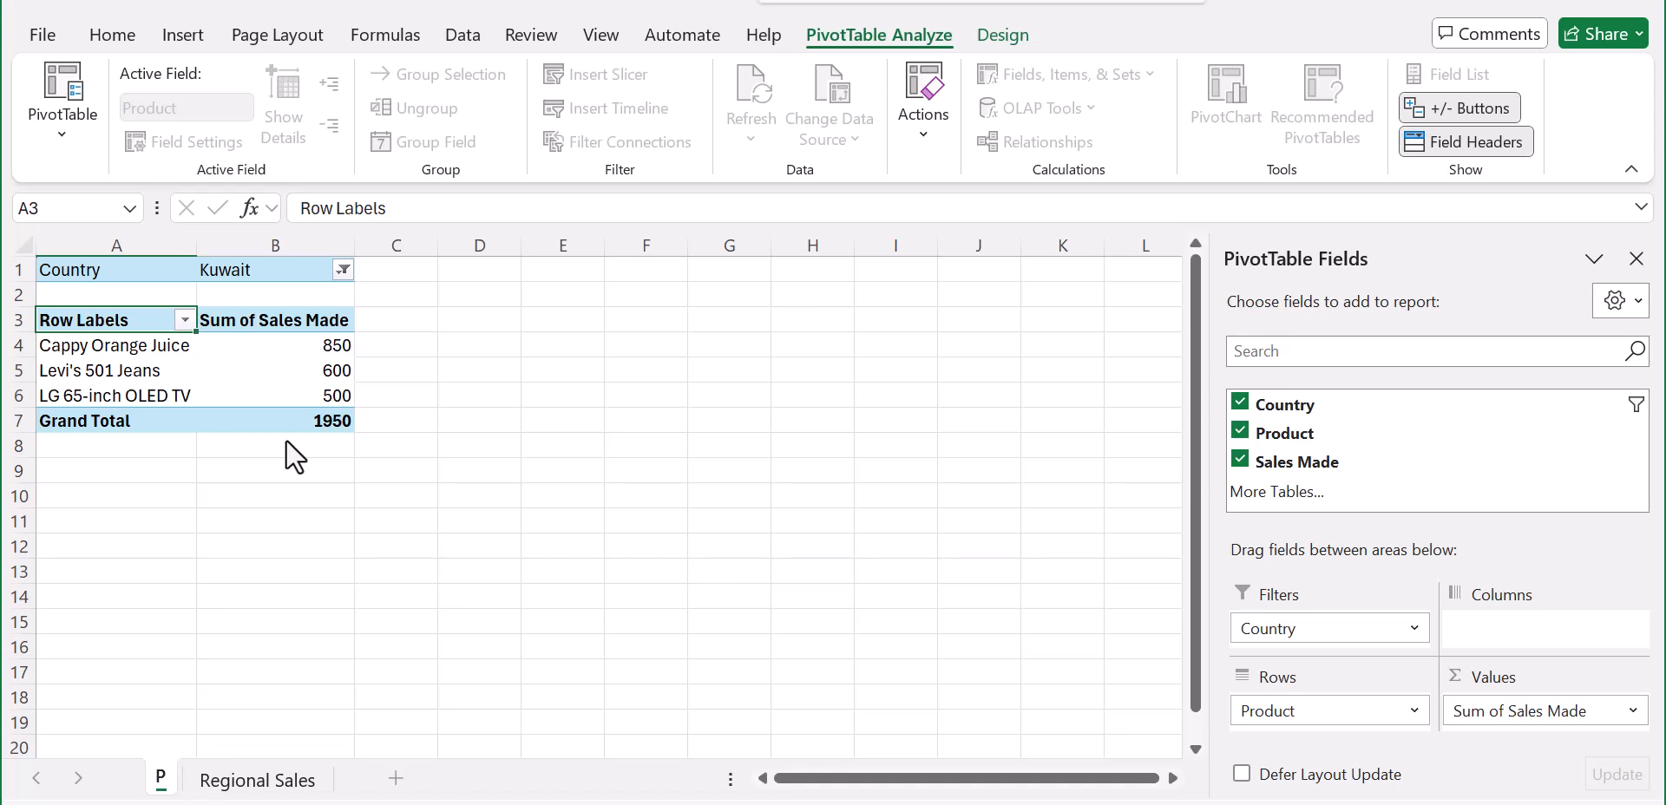
{"action": "type", "text": "ivot Table"}
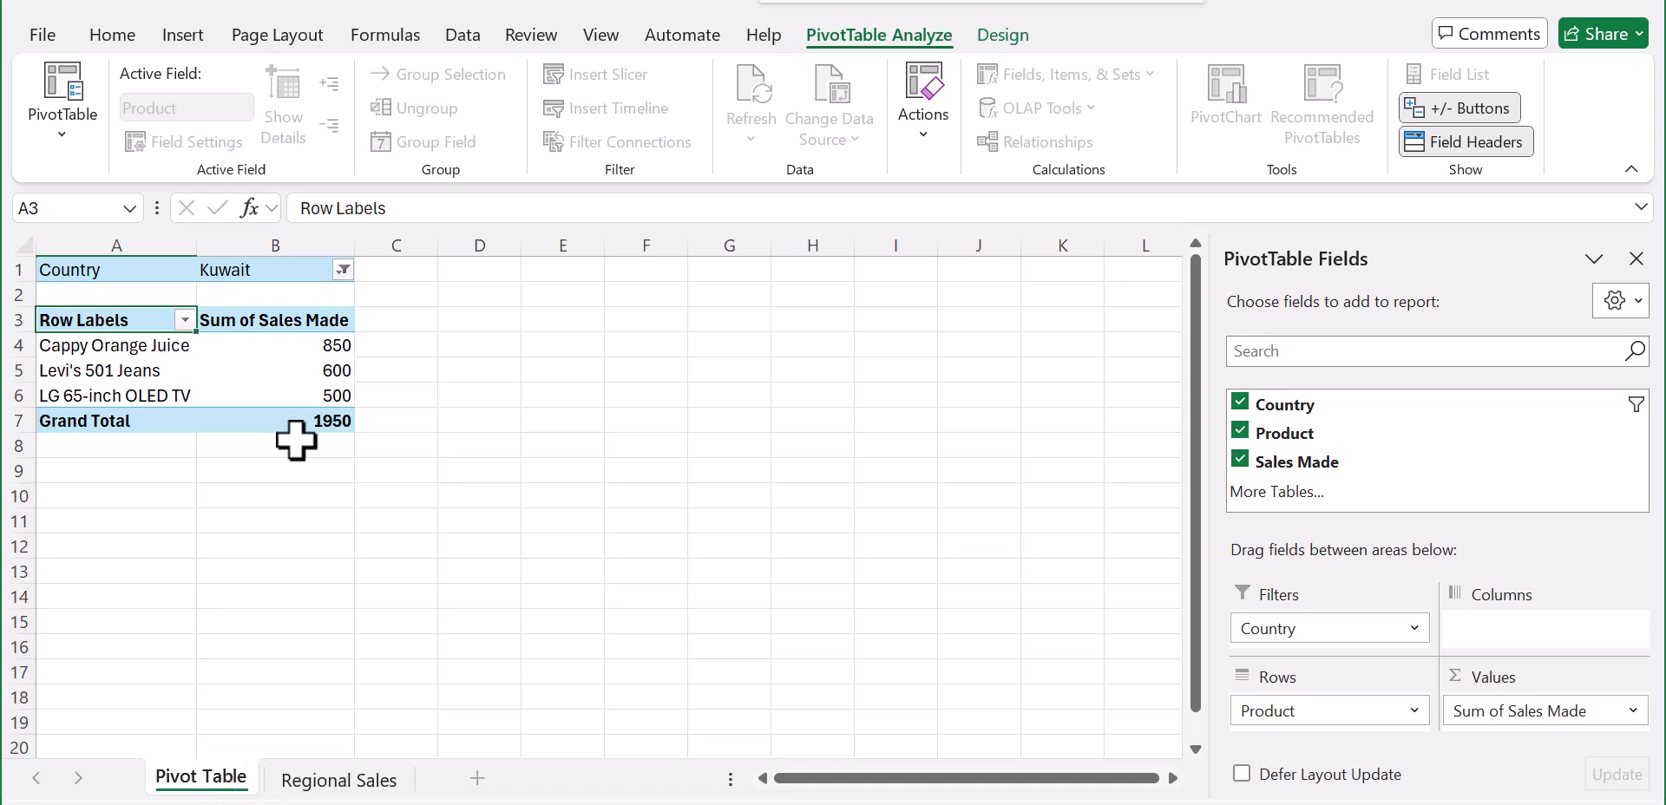
{"action": "left_click", "coordinate": [274, 542]}
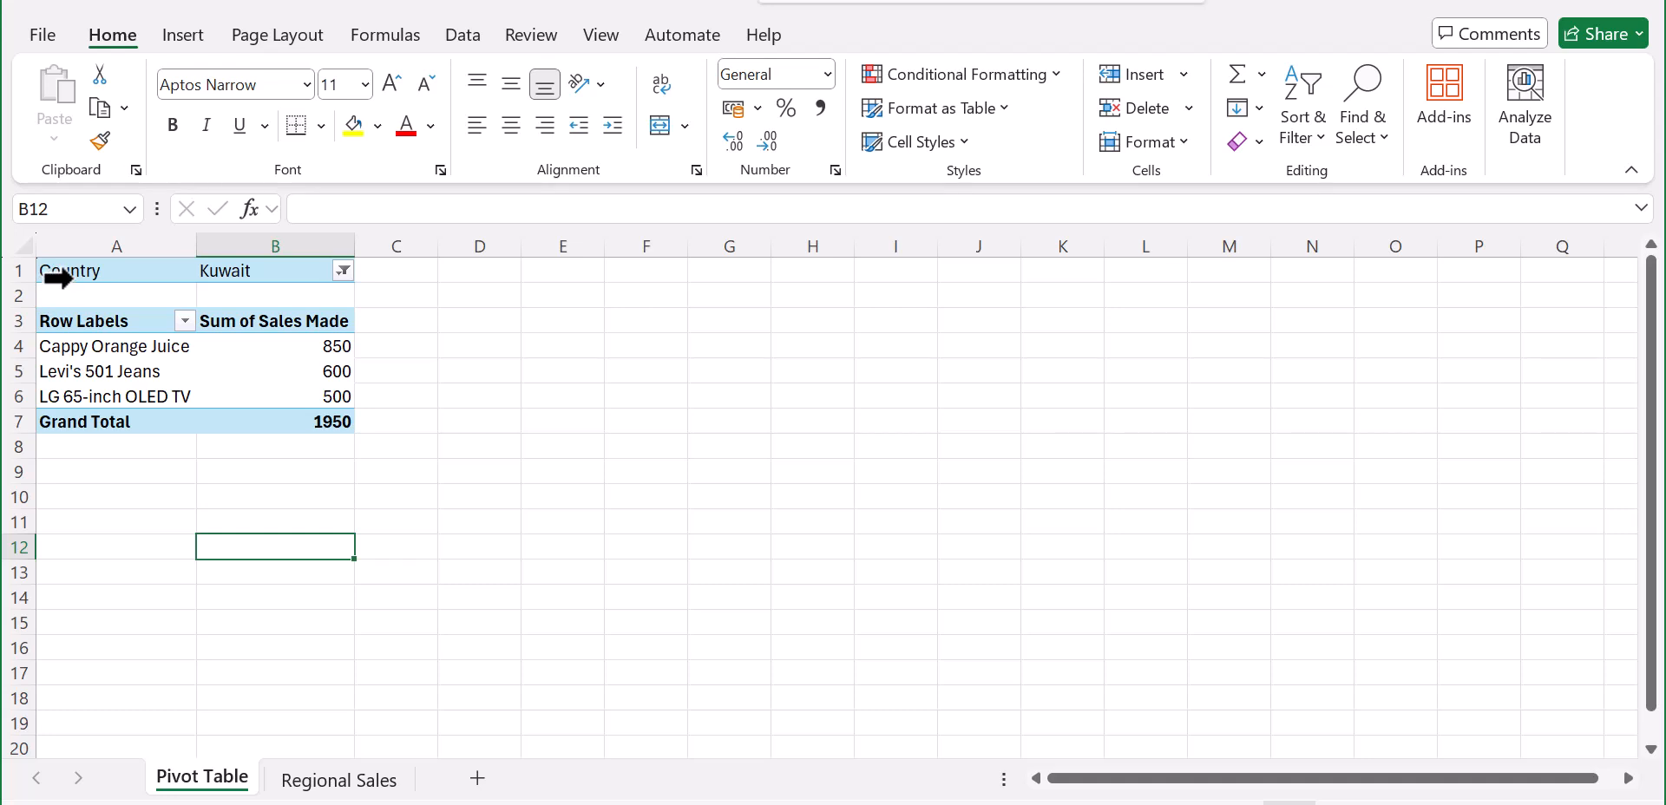
Step: Copy the Kuwait-filtered PivotTable in A1:B7, including its Country filter row
{"action": "left_click_drag", "start_coordinate": [44, 269], "coordinate": [311, 425]}
{"action": "right_click", "coordinate": [231, 378]}
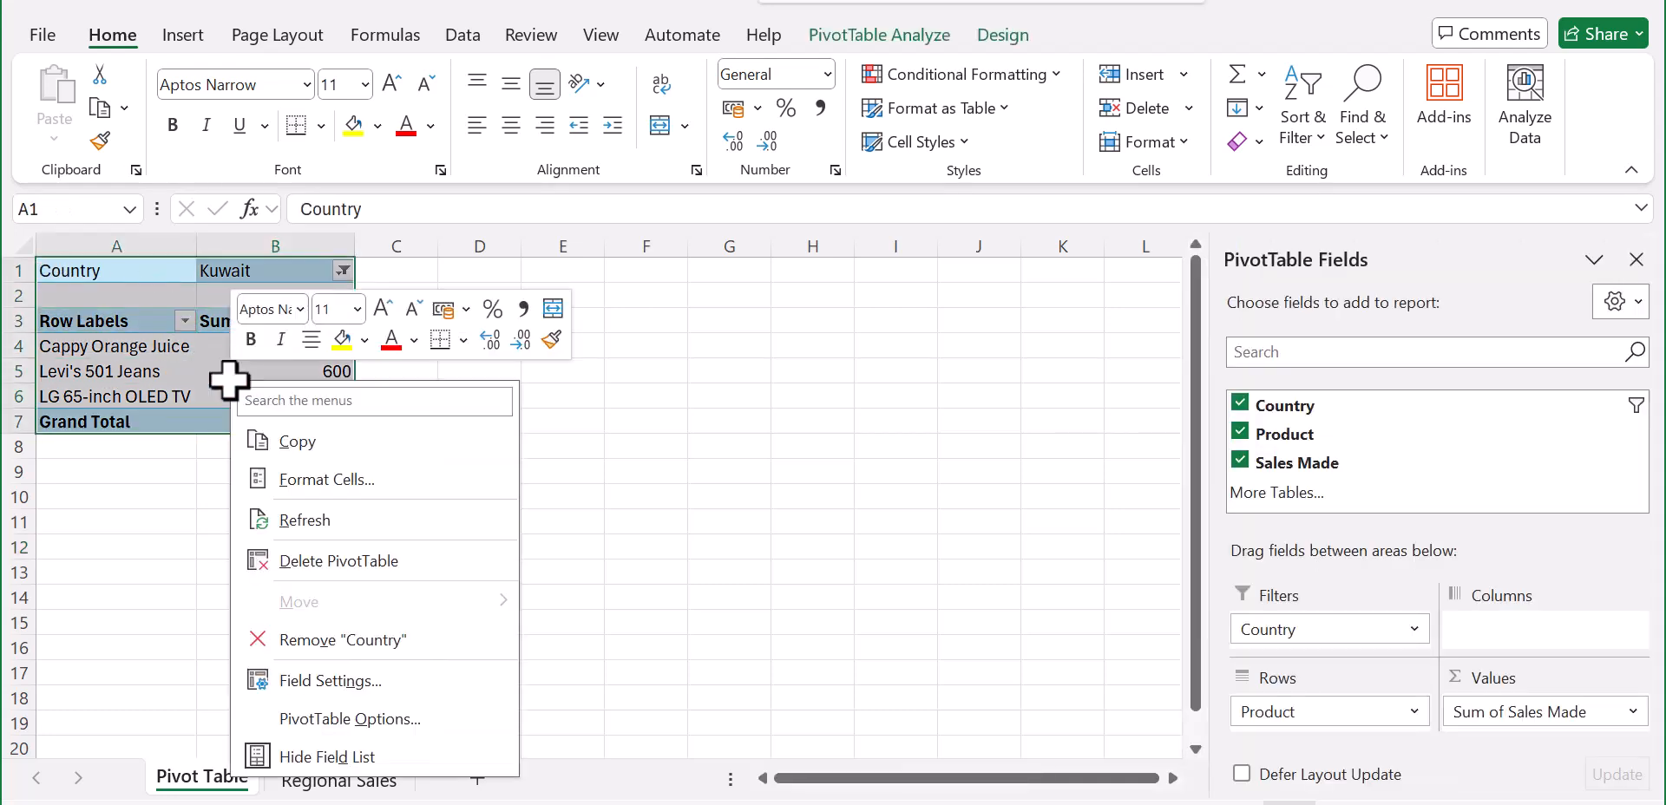
{"action": "left_click", "coordinate": [295, 442]}
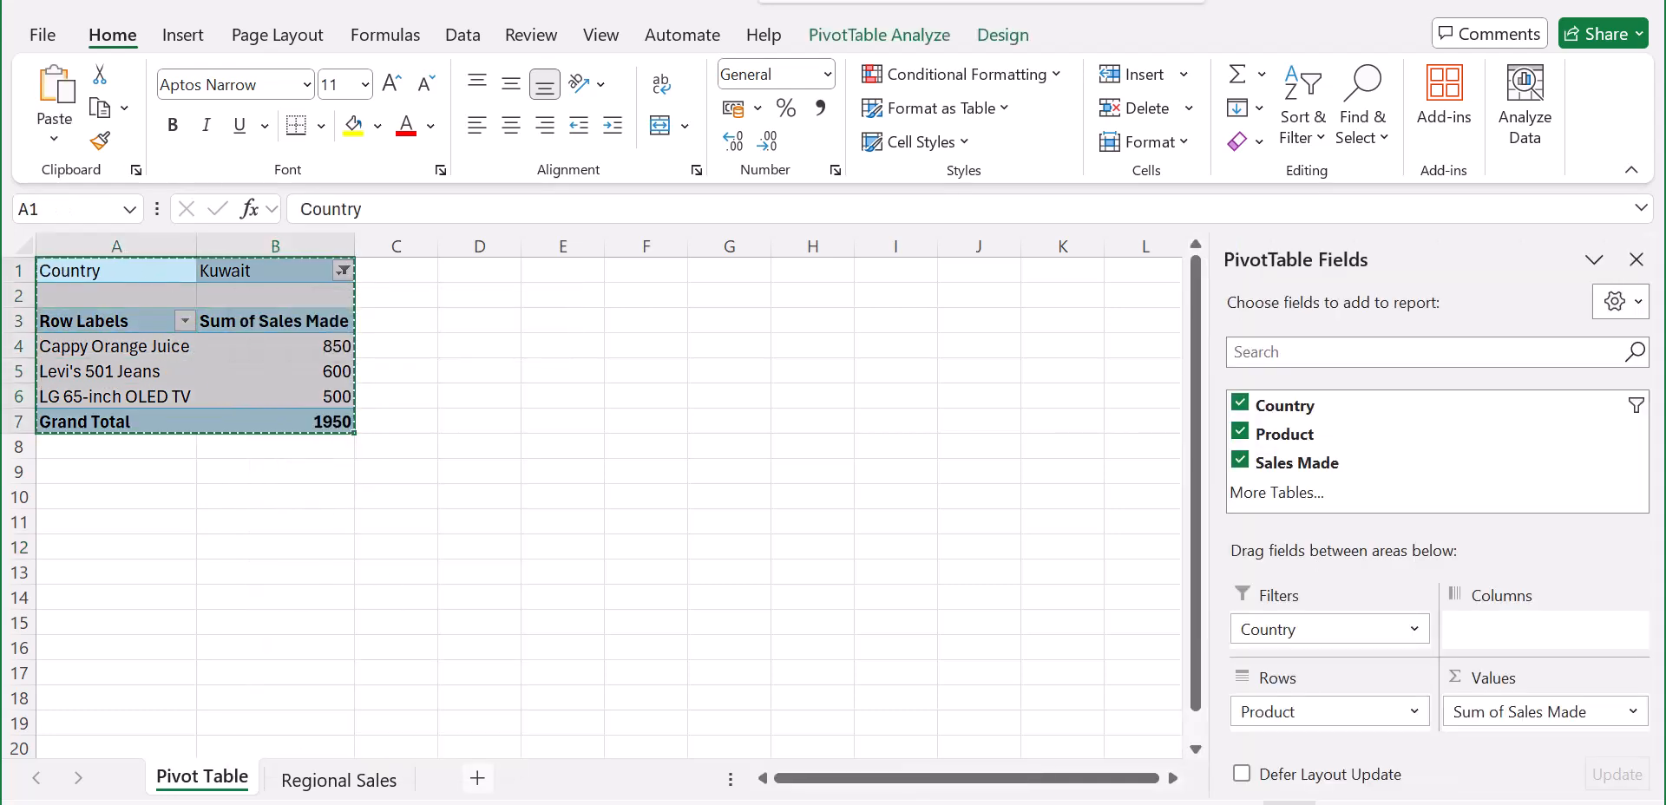
Step: Add a new worksheet and name it Kuwait
{"action": "left_click", "coordinate": [477, 780]}
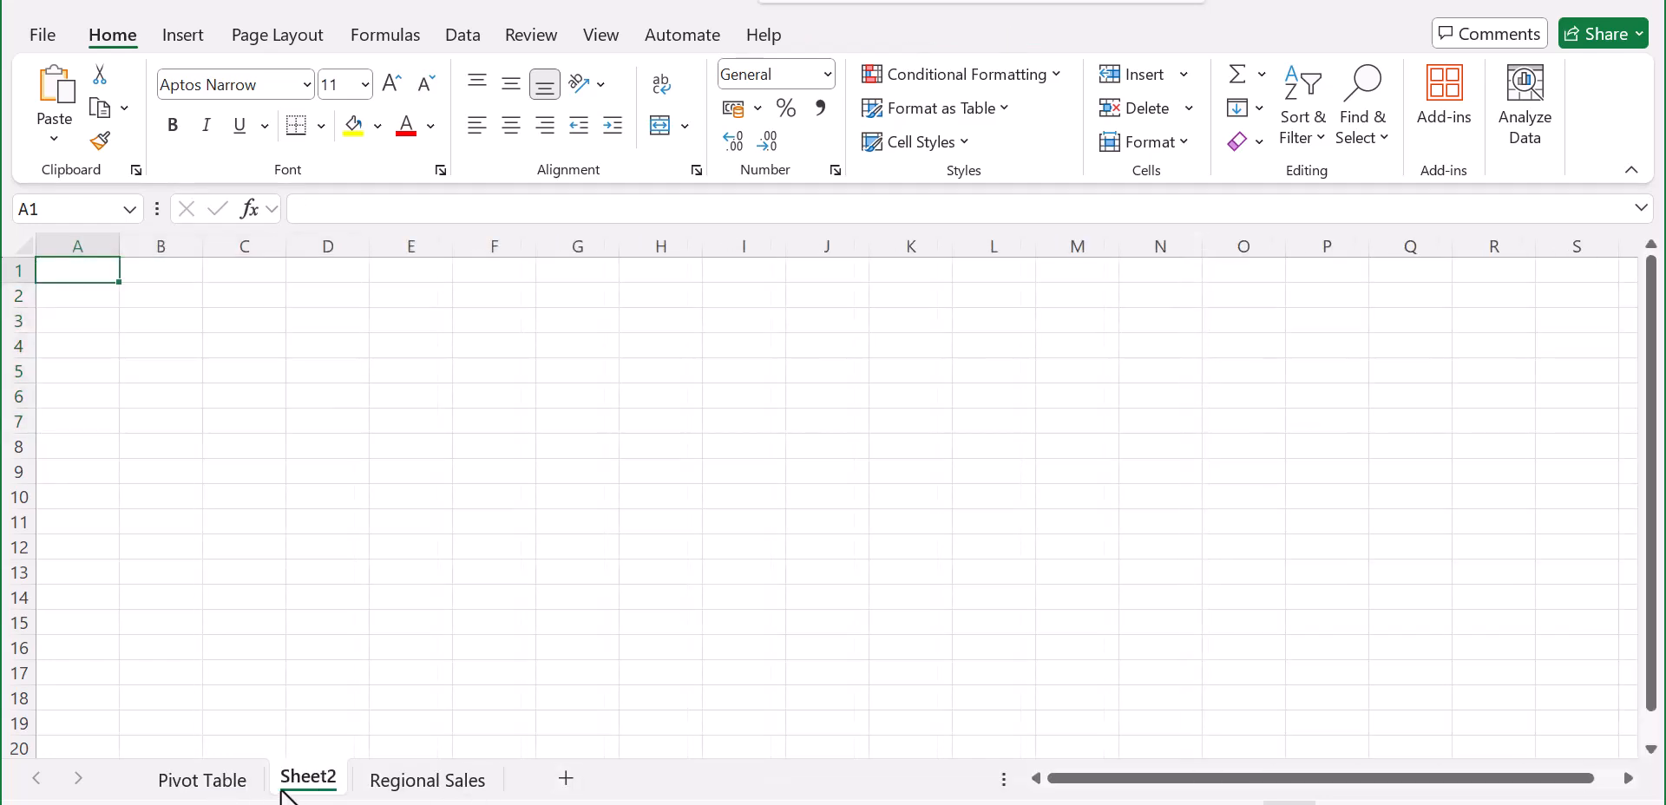
{"action": "right_click", "coordinate": [281, 792]}
{"action": "left_click", "coordinate": [404, 440]}
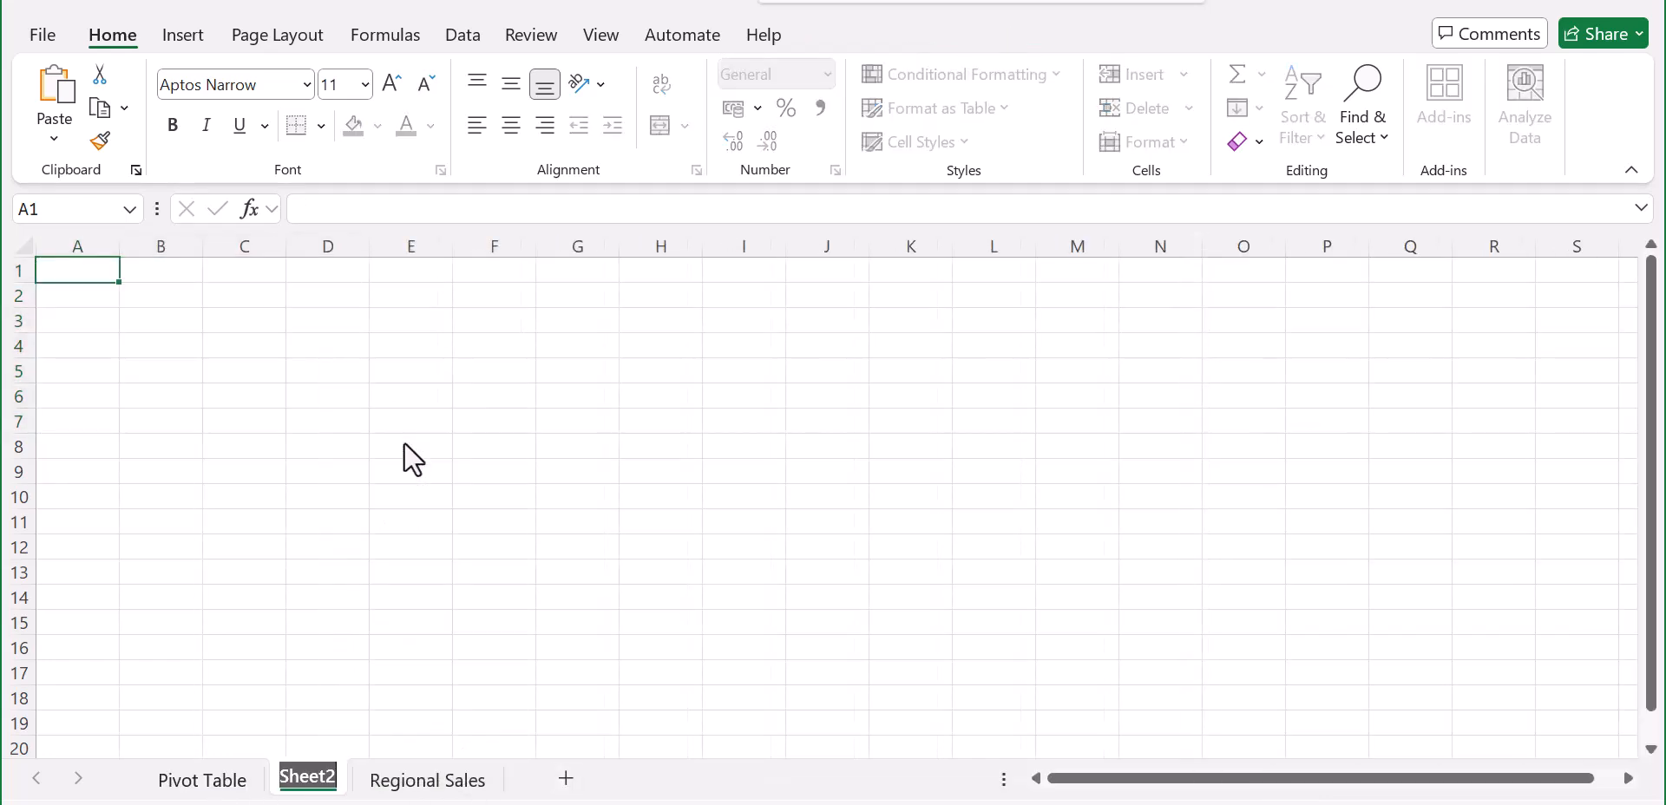
{"action": "type", "text": "Kuwait"}
{"action": "key", "text": "Return"}
Step: Paste the copied PivotTable at A1 of the Kuwait sheet and fit column B to its contents
{"action": "left_click", "coordinate": [156, 360]}
{"action": "left_click", "coordinate": [55, 273]}
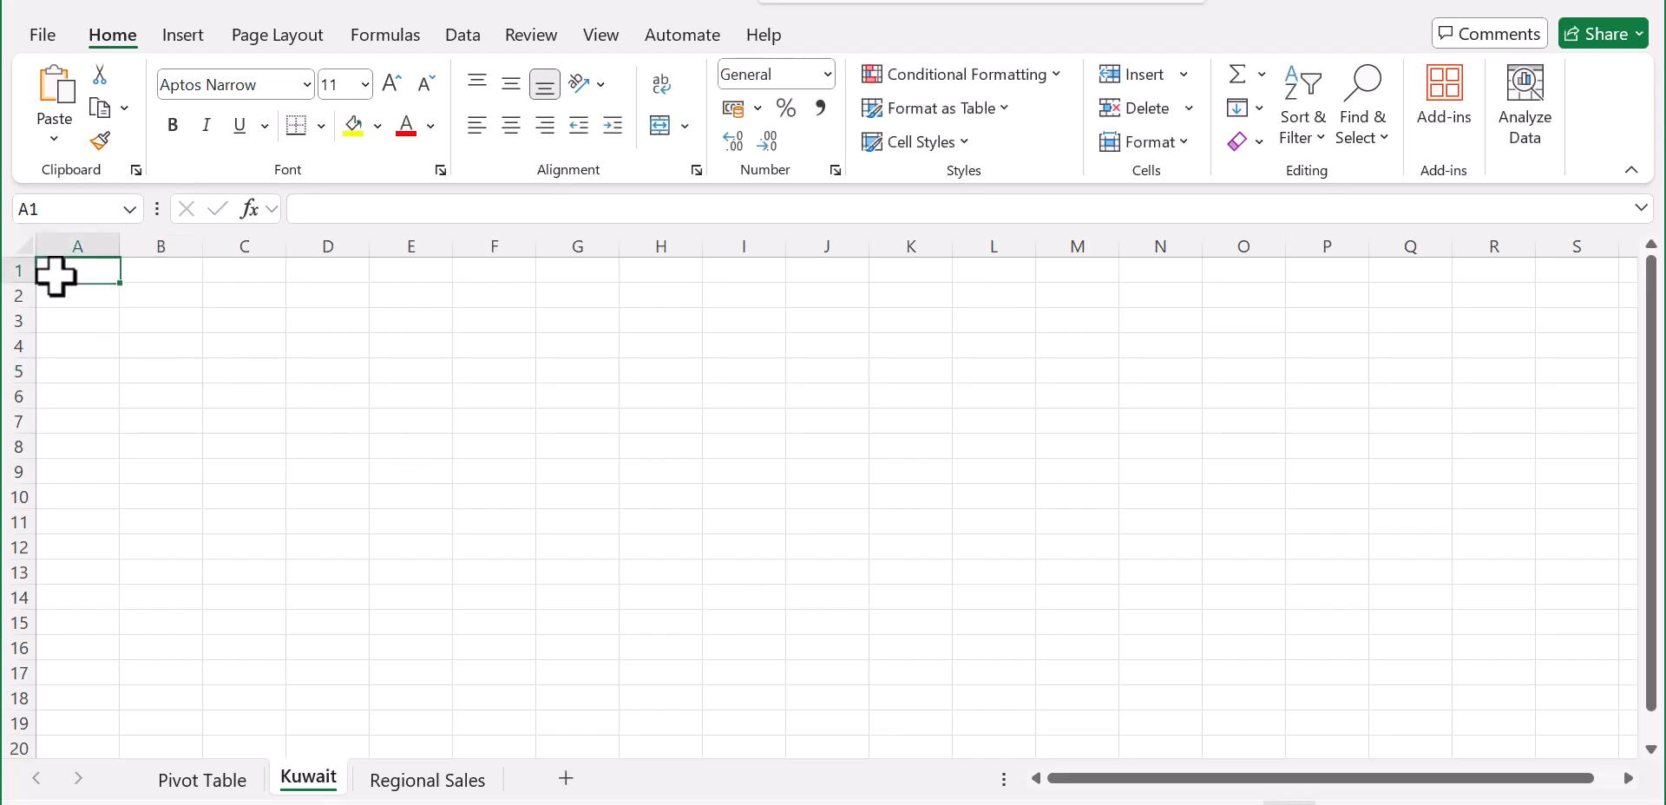
{"action": "right_click", "coordinate": [55, 273]}
{"action": "left_click", "coordinate": [118, 237]}
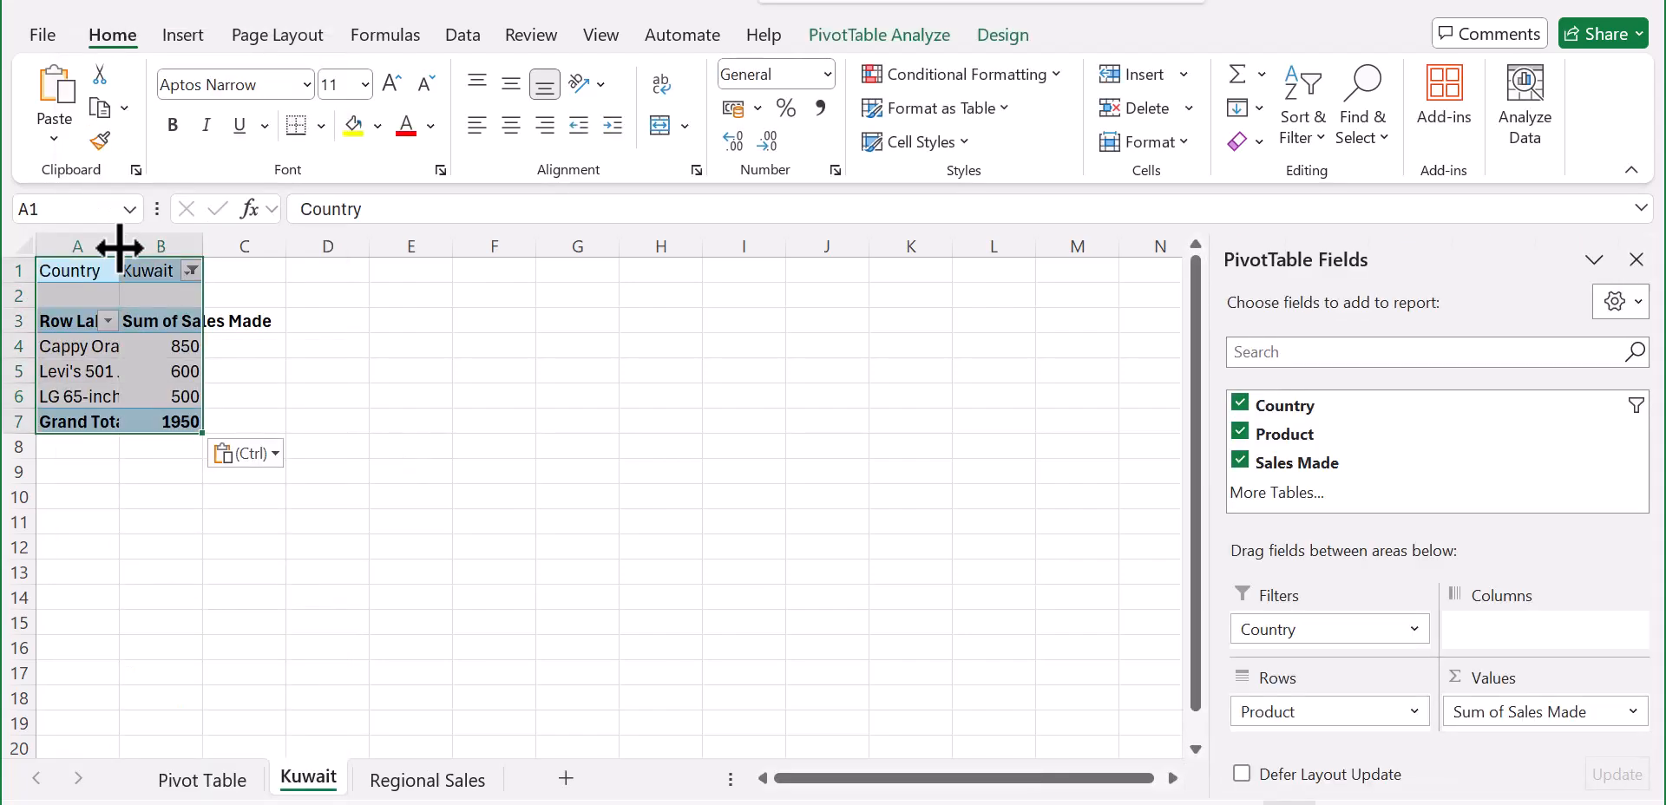
{"action": "double_click", "coordinate": [206, 249]}
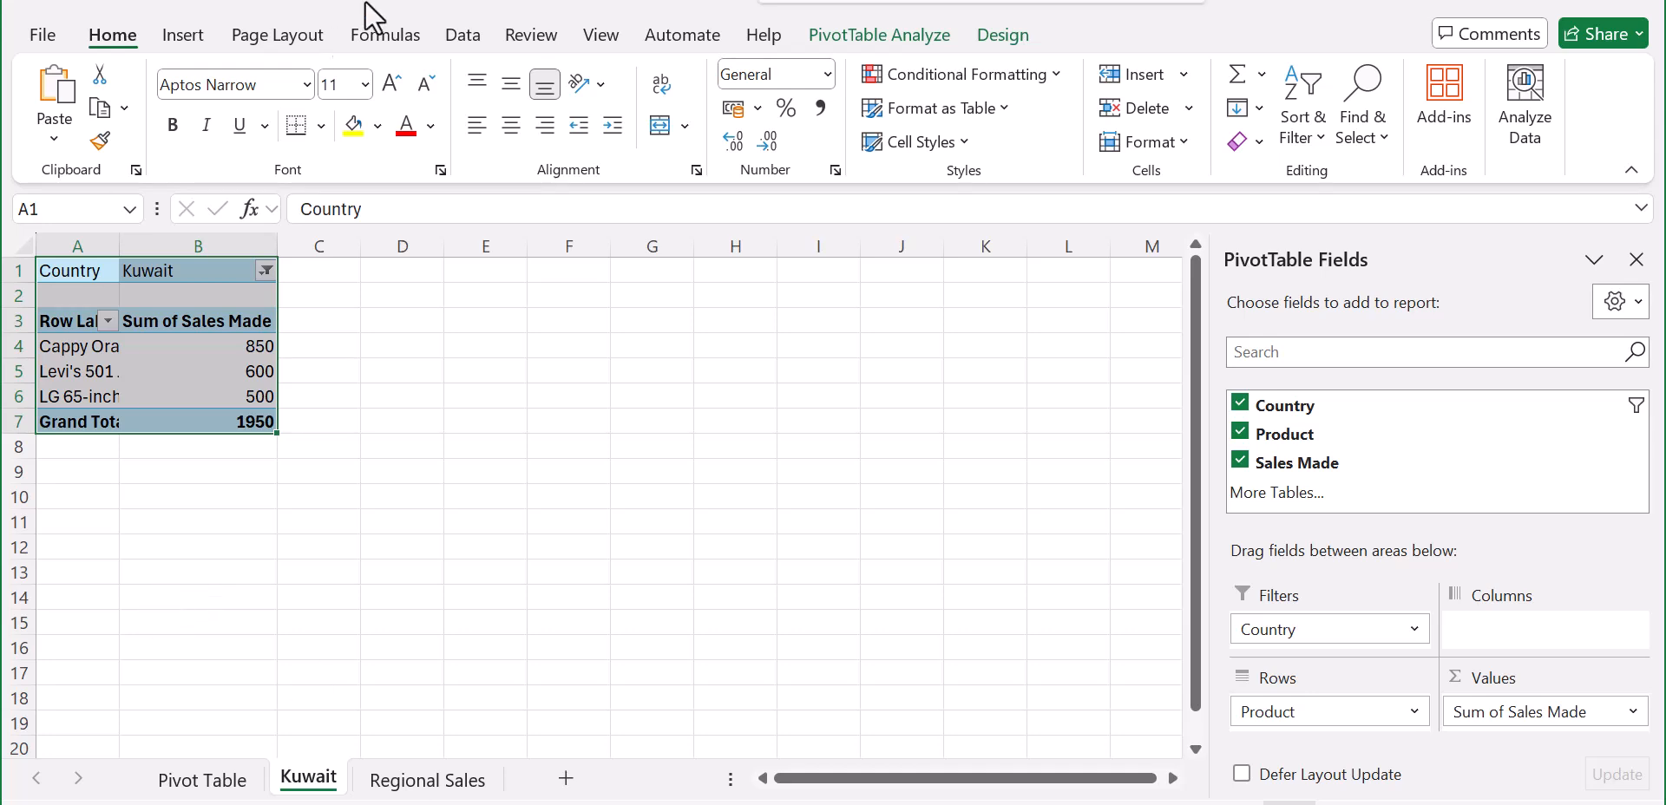
Step: Clear the pasted PivotTable and delete the Kuwait worksheet
{"action": "key", "text": "Delete"}
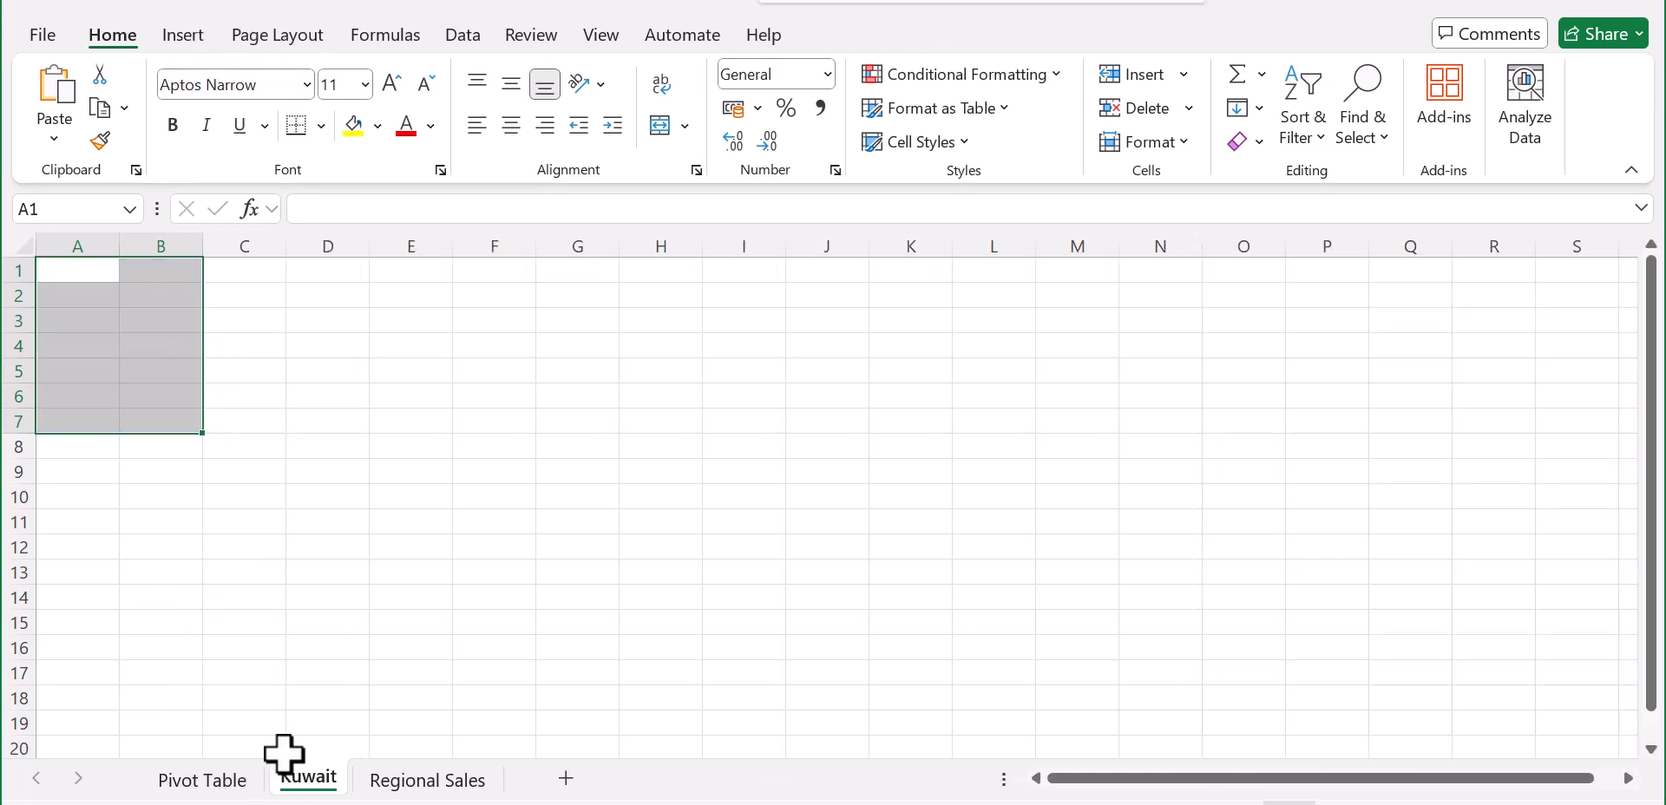
{"action": "right_click", "coordinate": [304, 780]}
{"action": "left_click", "coordinate": [381, 413]}
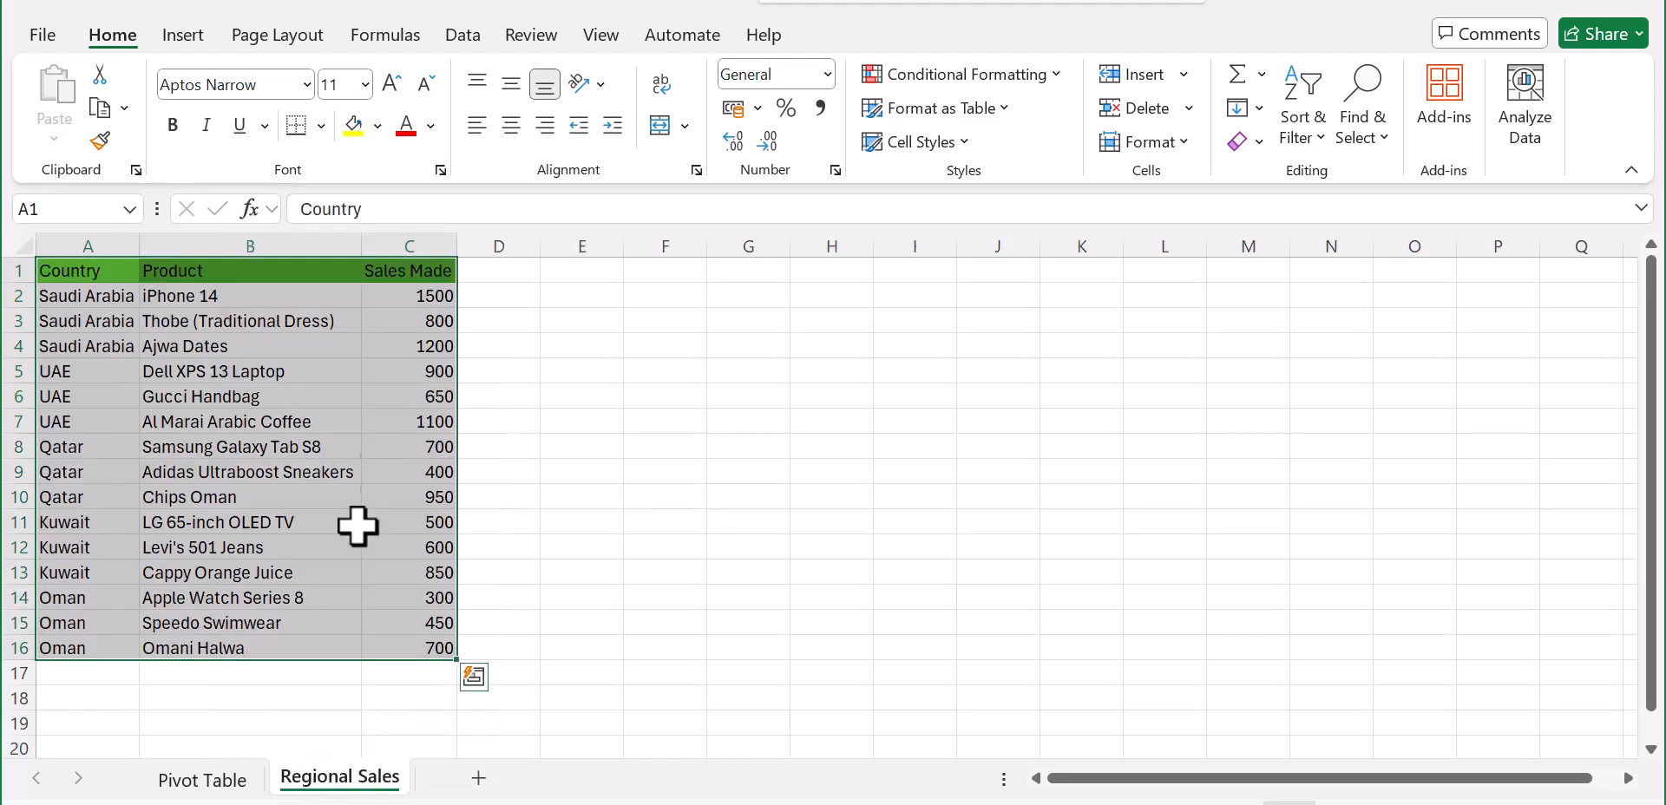
{"action": "left_click", "coordinate": [612, 401]}
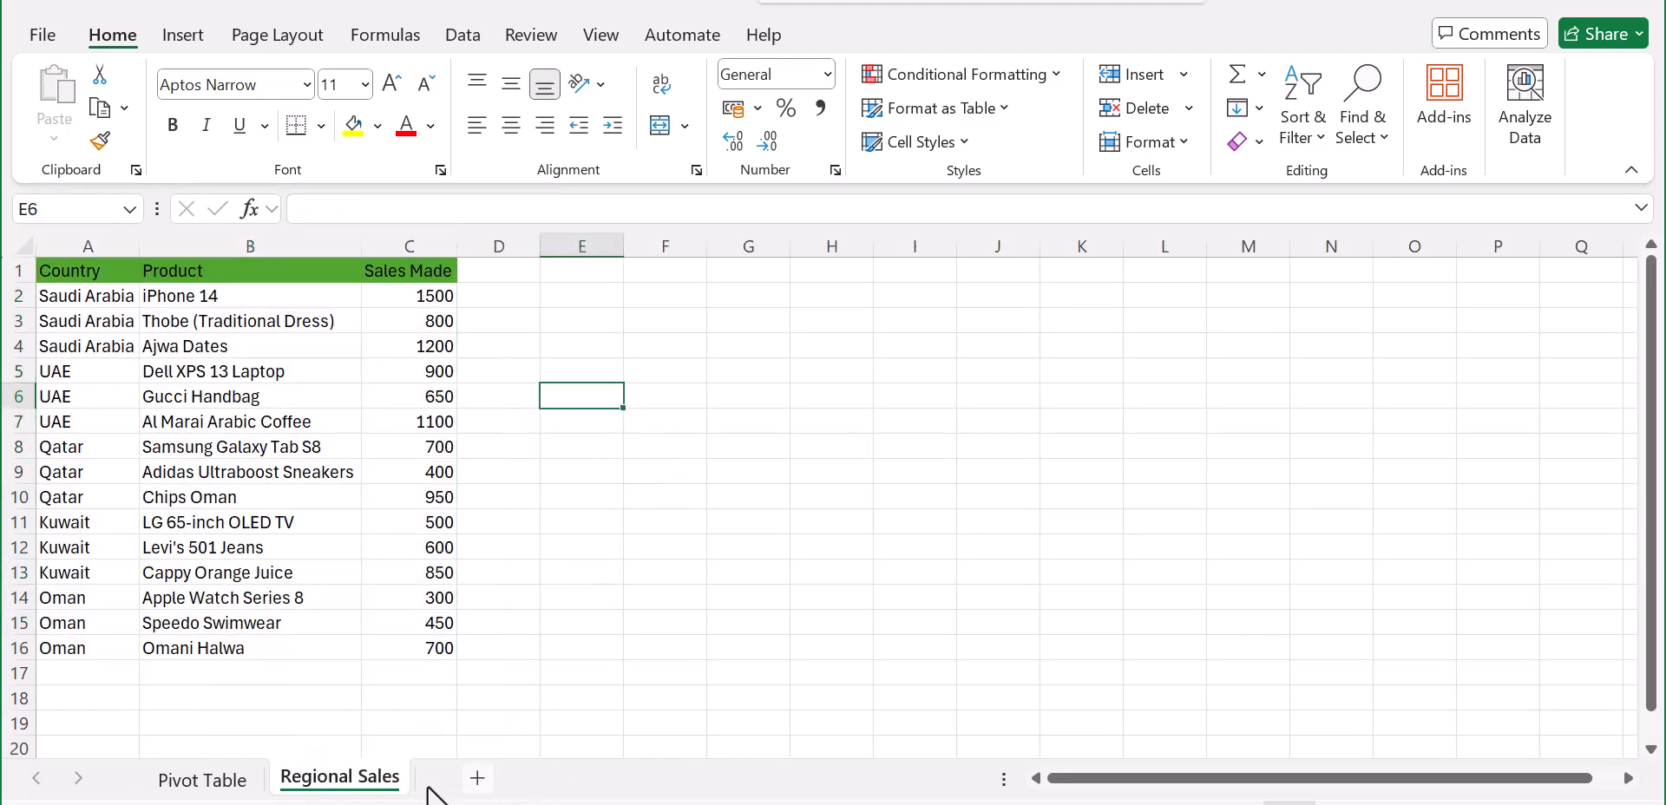
Step: Reset the Country filter on the Pivot Table sheet to show all countries
{"action": "left_click", "coordinate": [218, 785]}
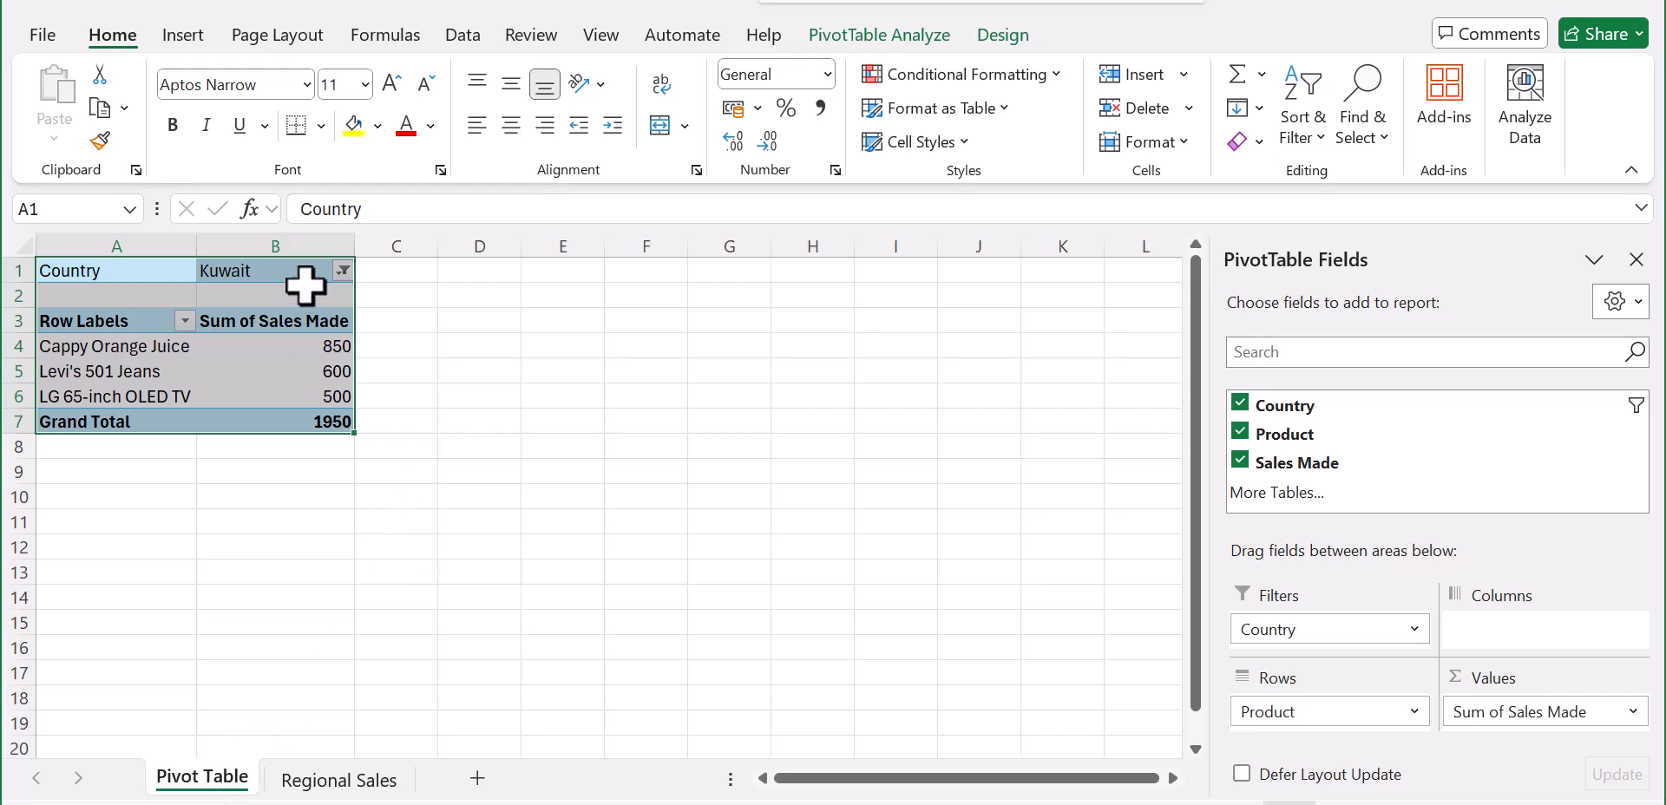
{"action": "left_click", "coordinate": [343, 270]}
{"action": "left_click", "coordinate": [544, 366]}
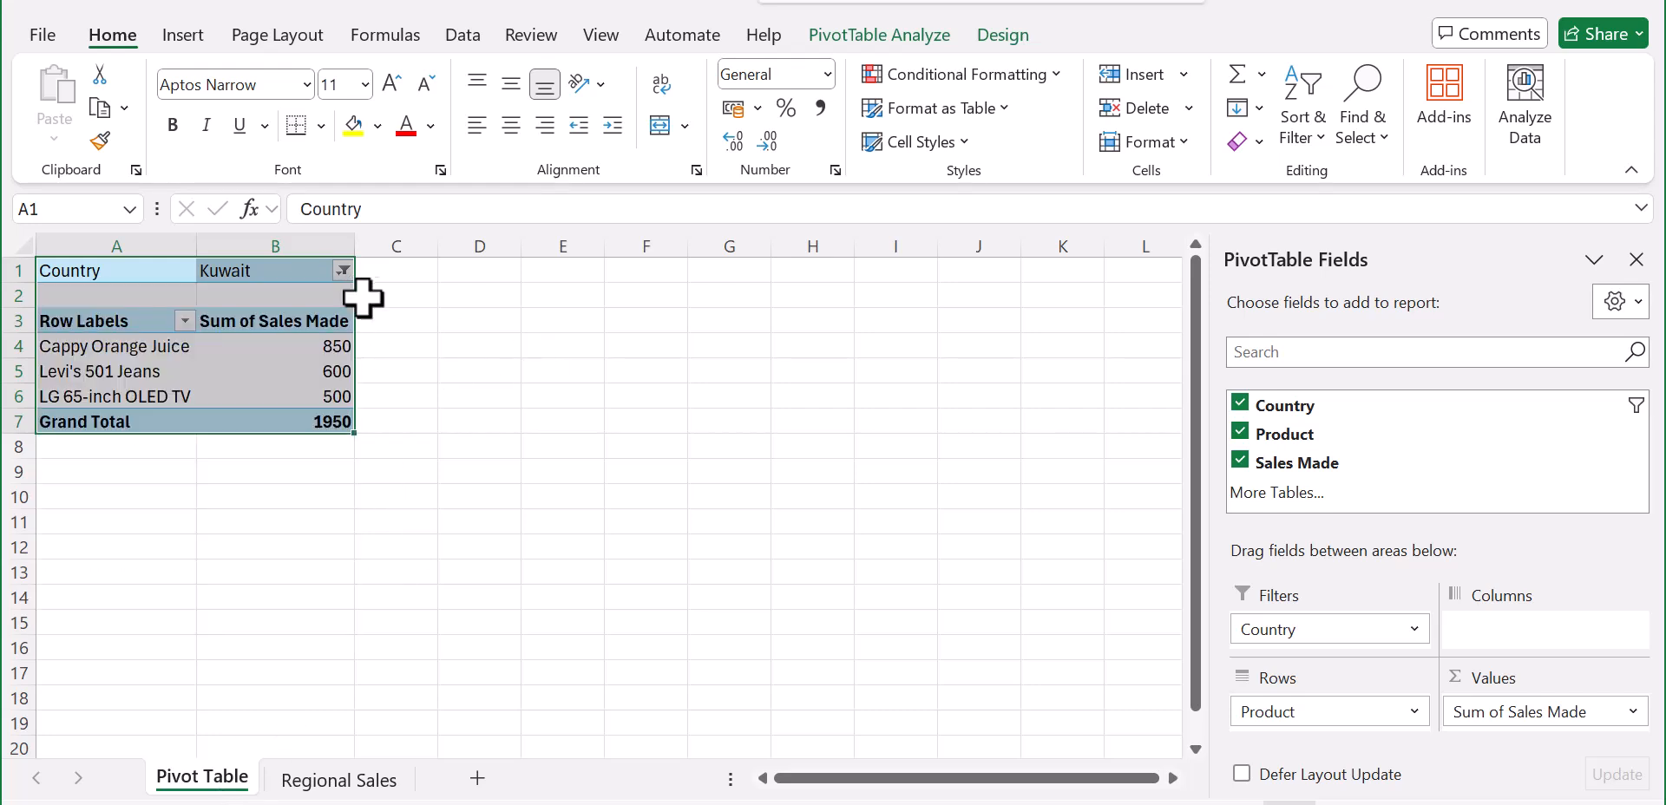
{"action": "left_click", "coordinate": [344, 270]}
{"action": "left_click", "coordinate": [80, 336]}
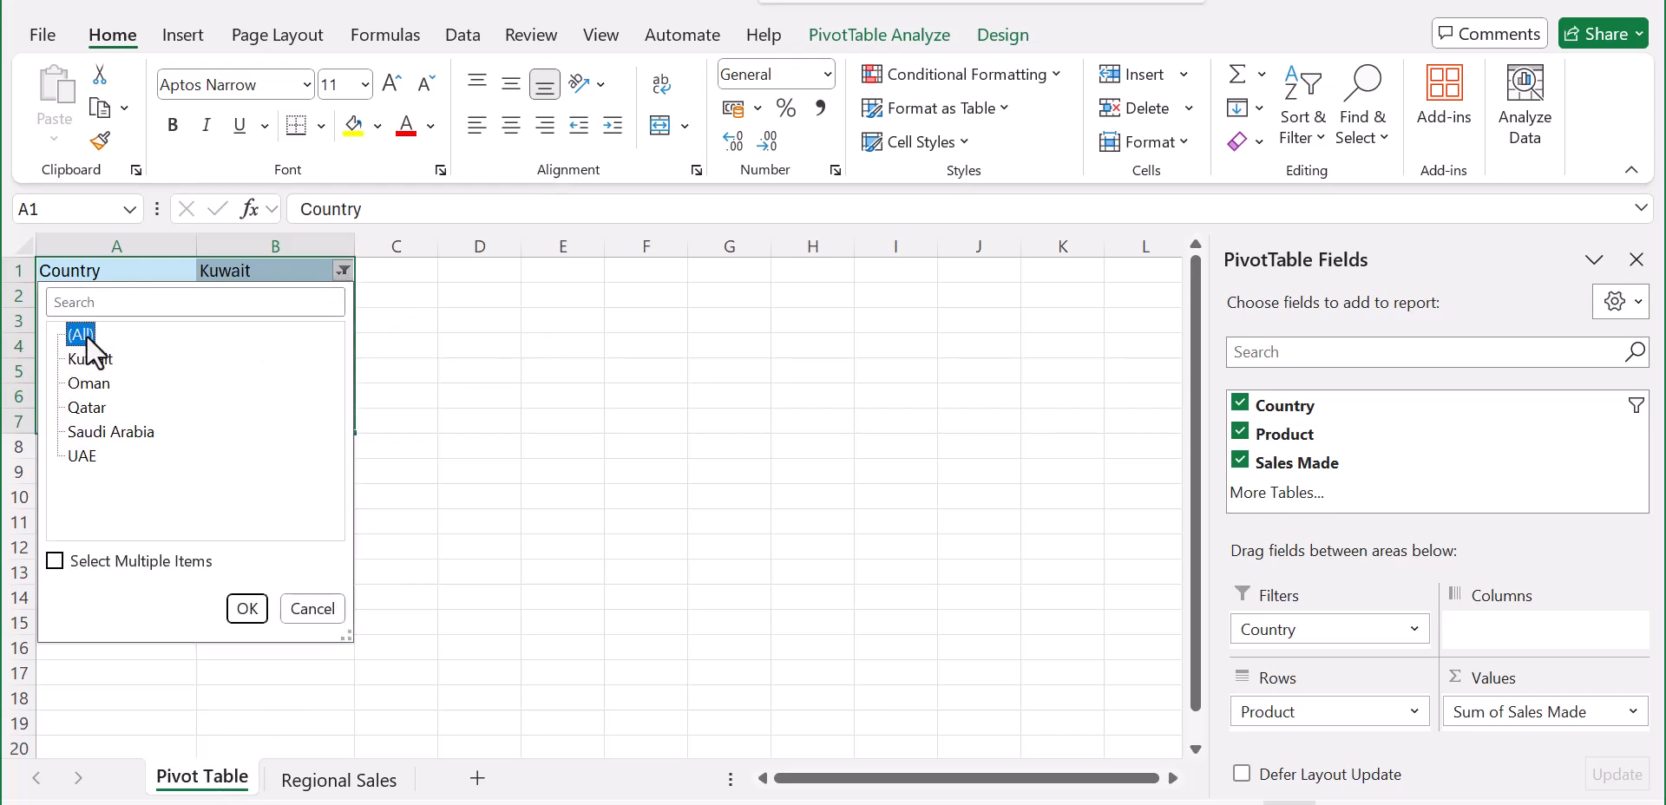
{"action": "left_click", "coordinate": [246, 607]}
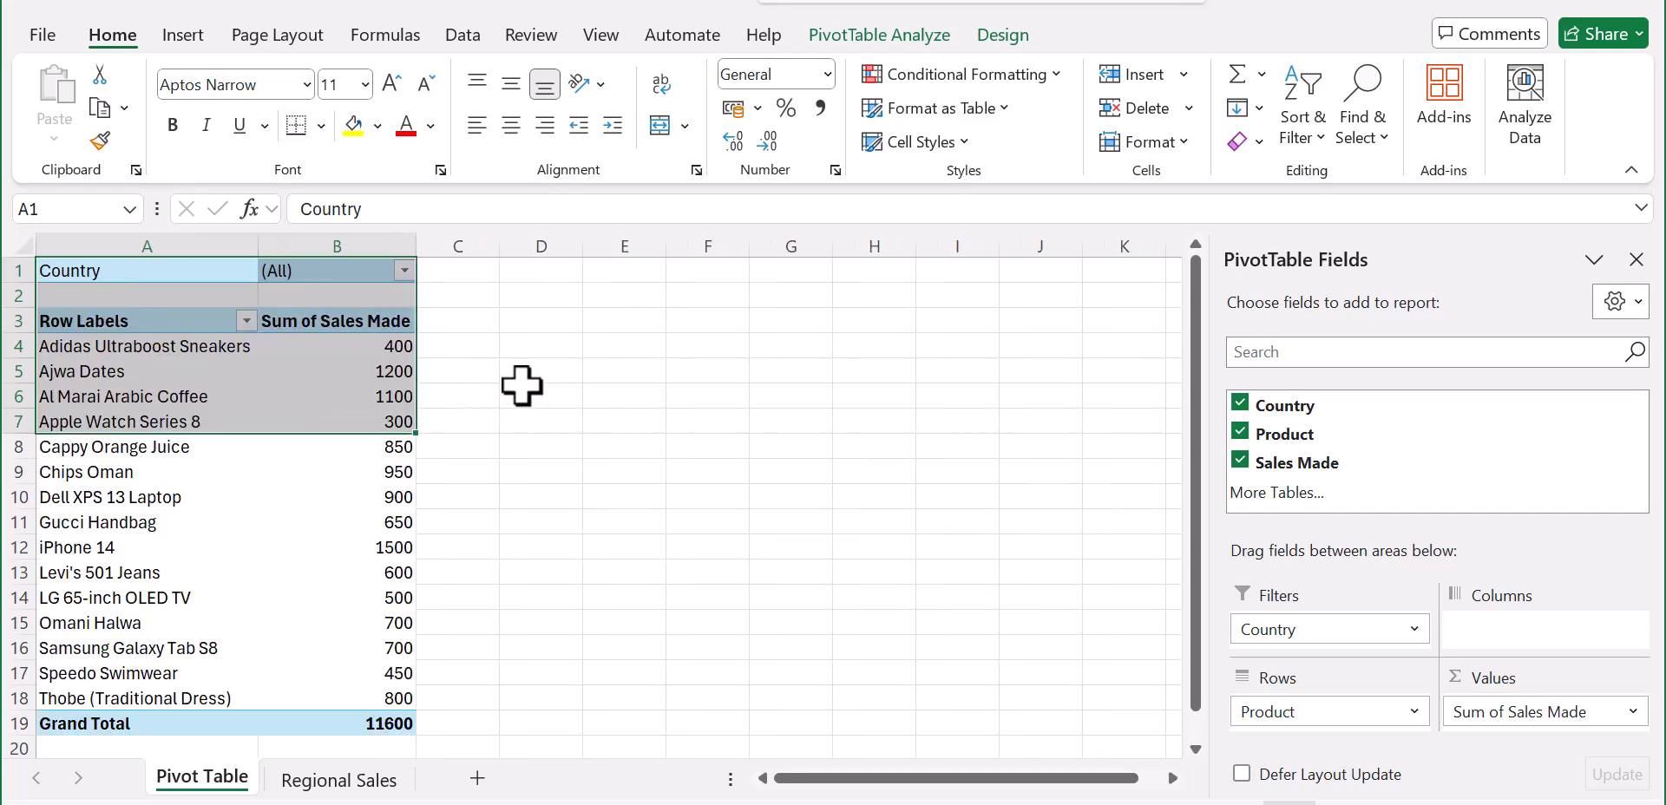
{"action": "left_click", "coordinate": [518, 390]}
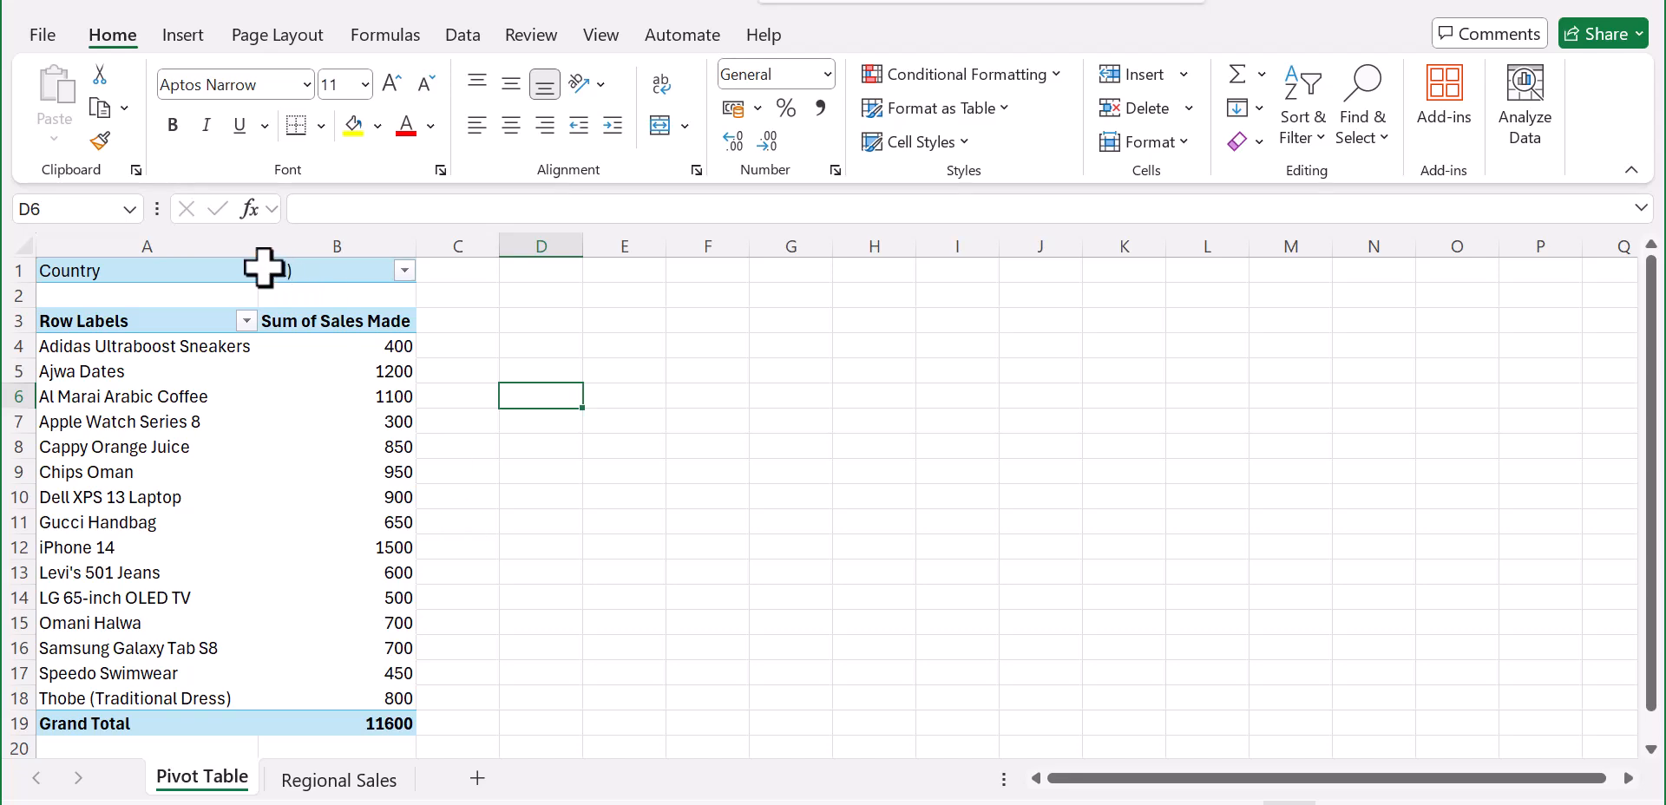
Step: Generate a separate worksheet for each country with Show Report Filter Pages on the Country field
{"action": "left_click", "coordinate": [306, 271]}
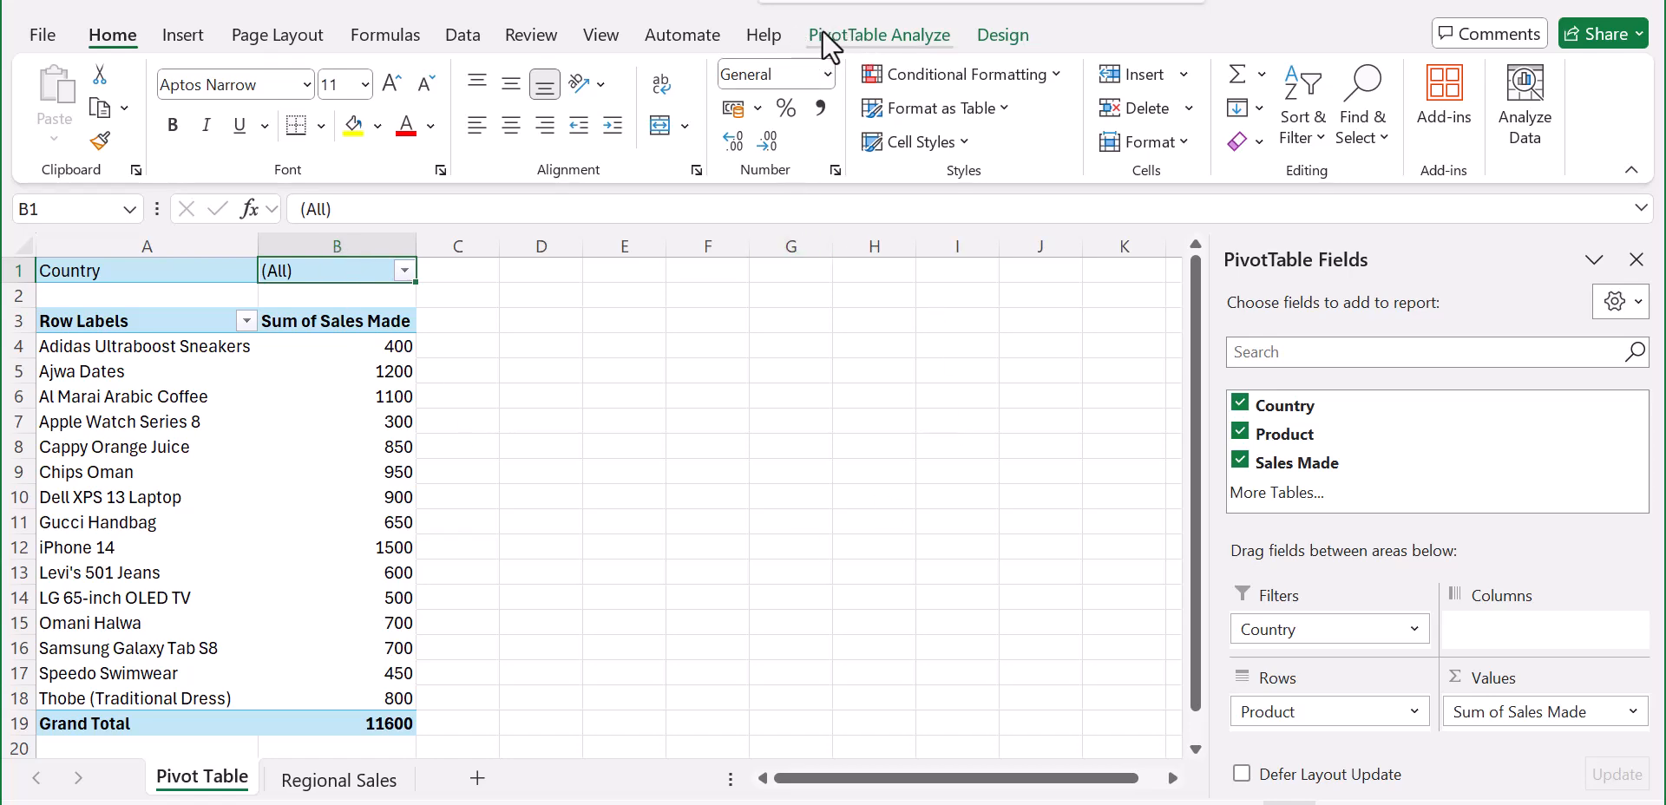
{"action": "left_click", "coordinate": [882, 29]}
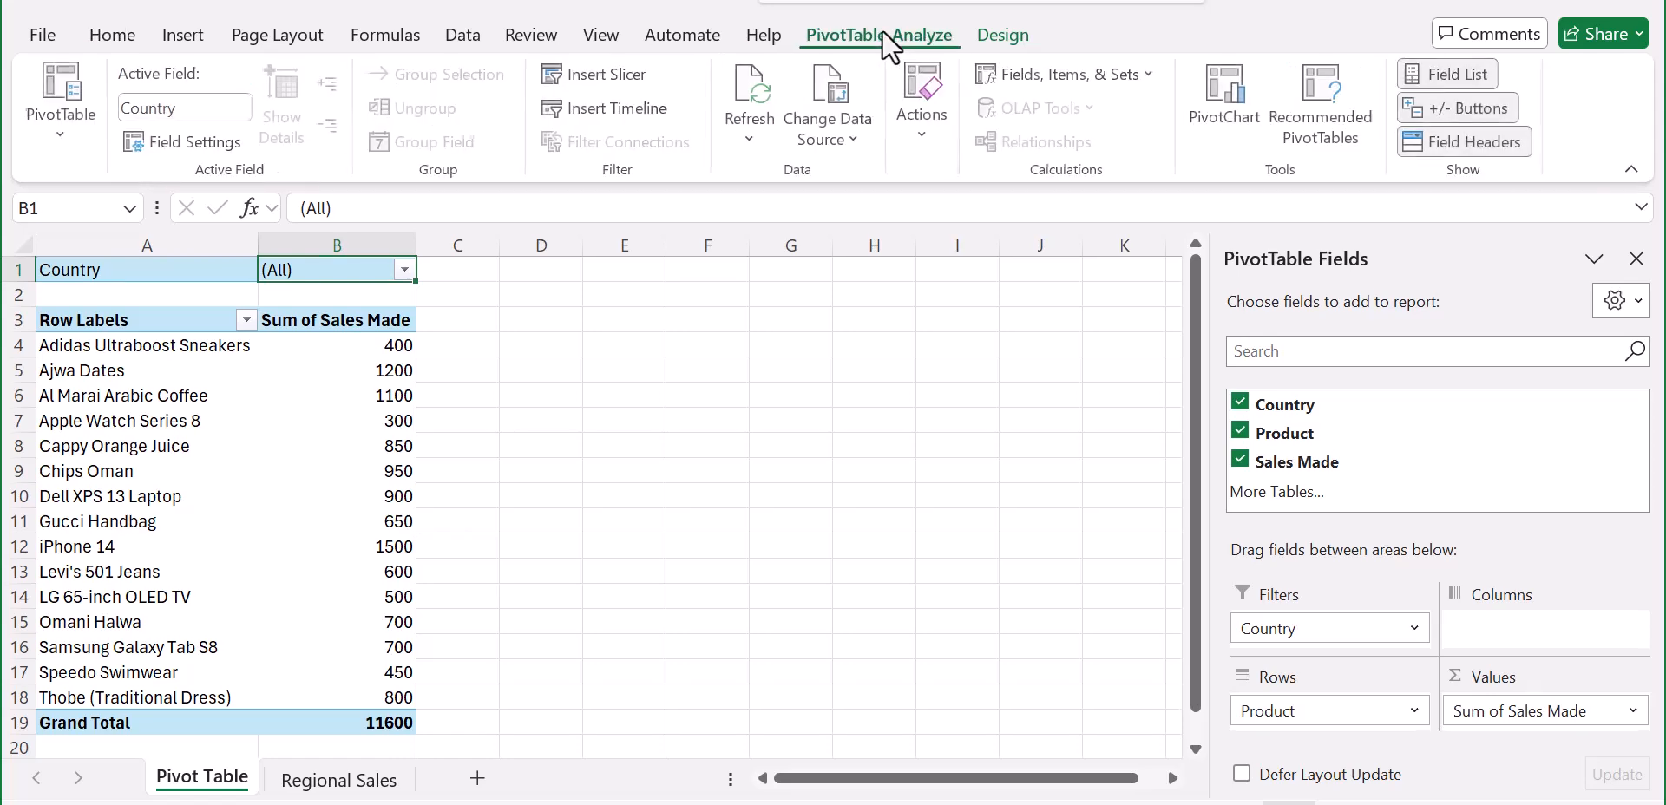
{"action": "left_click", "coordinate": [61, 140]}
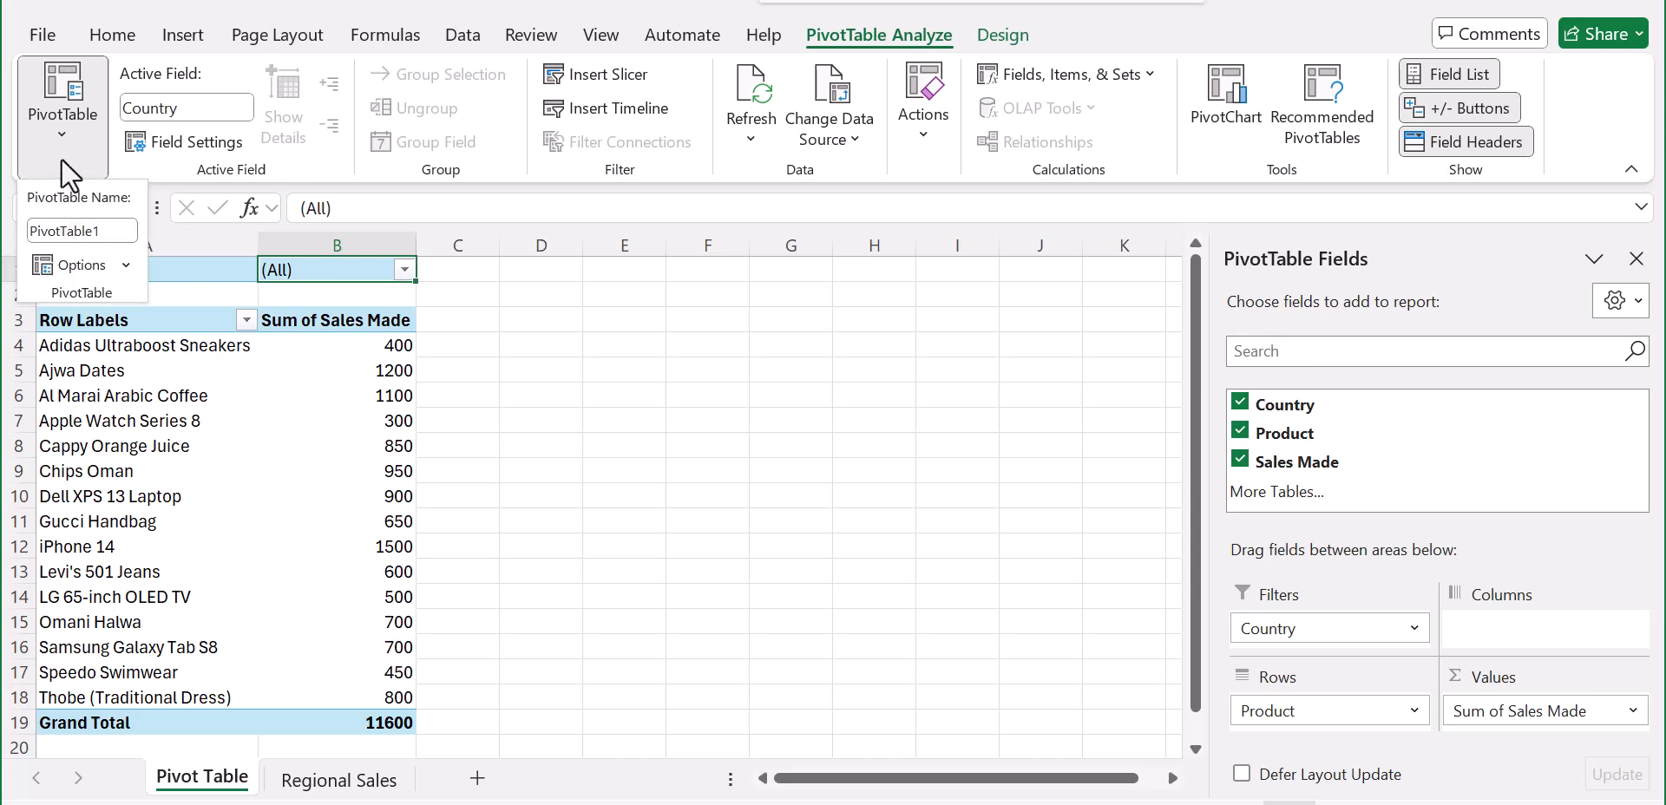
{"action": "left_click", "coordinate": [119, 258]}
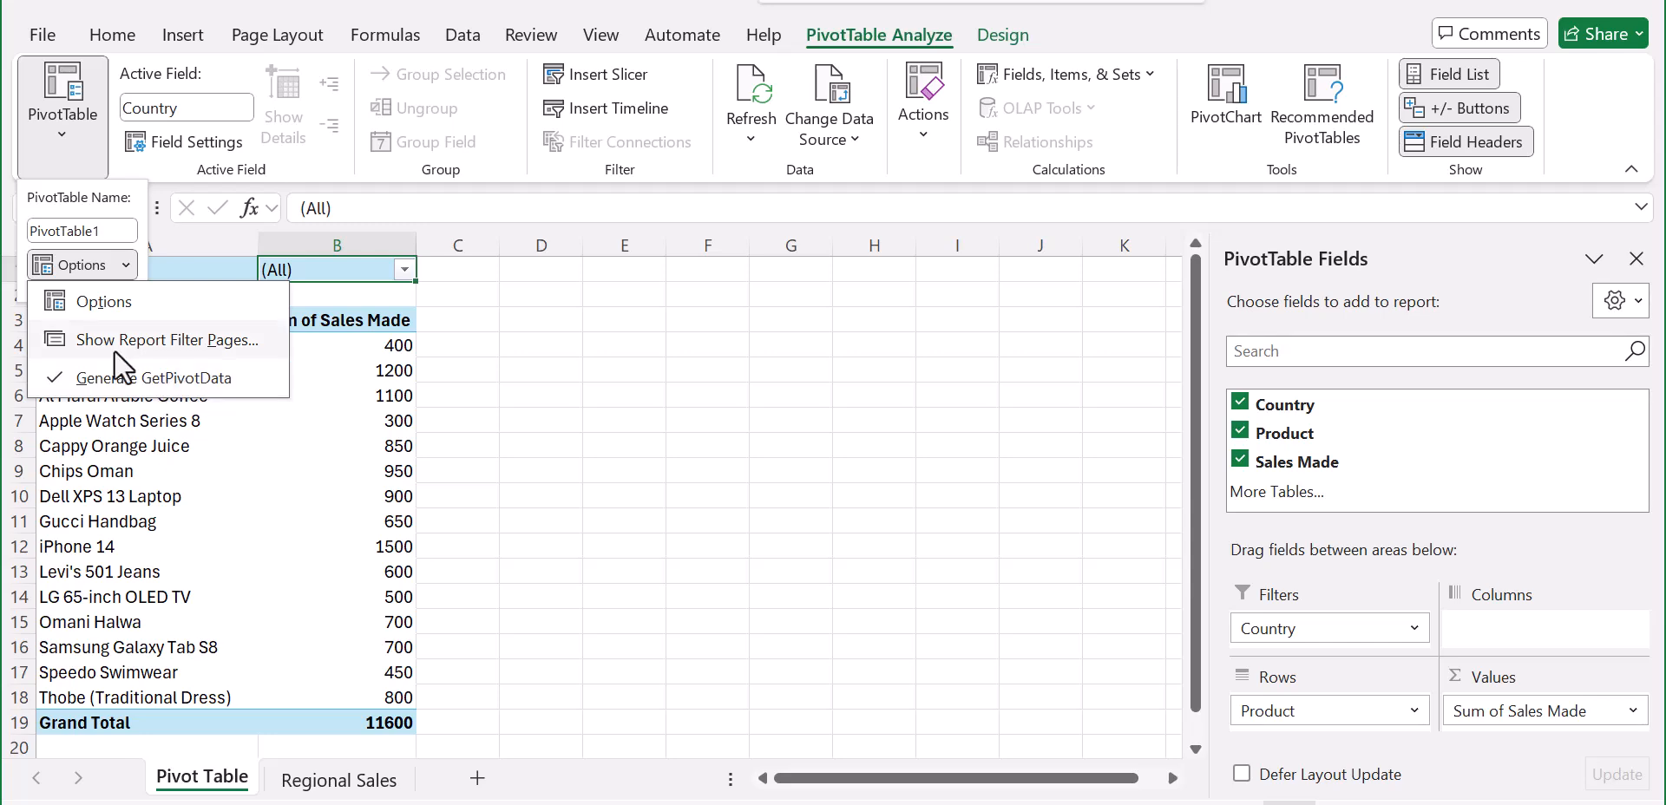
{"action": "left_click", "coordinate": [179, 340]}
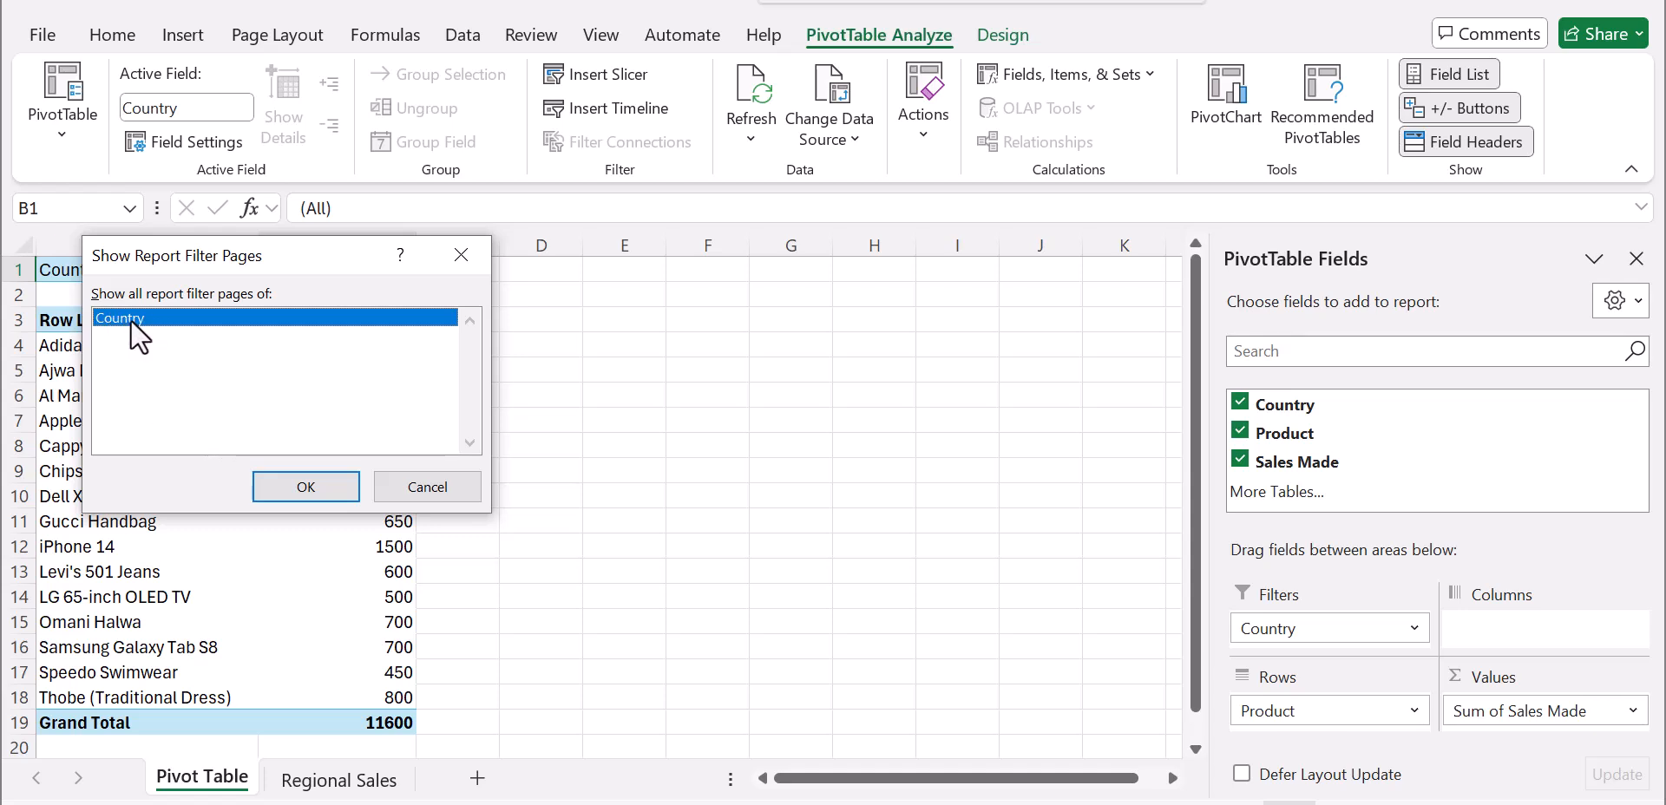
{"action": "left_click", "coordinate": [307, 483]}
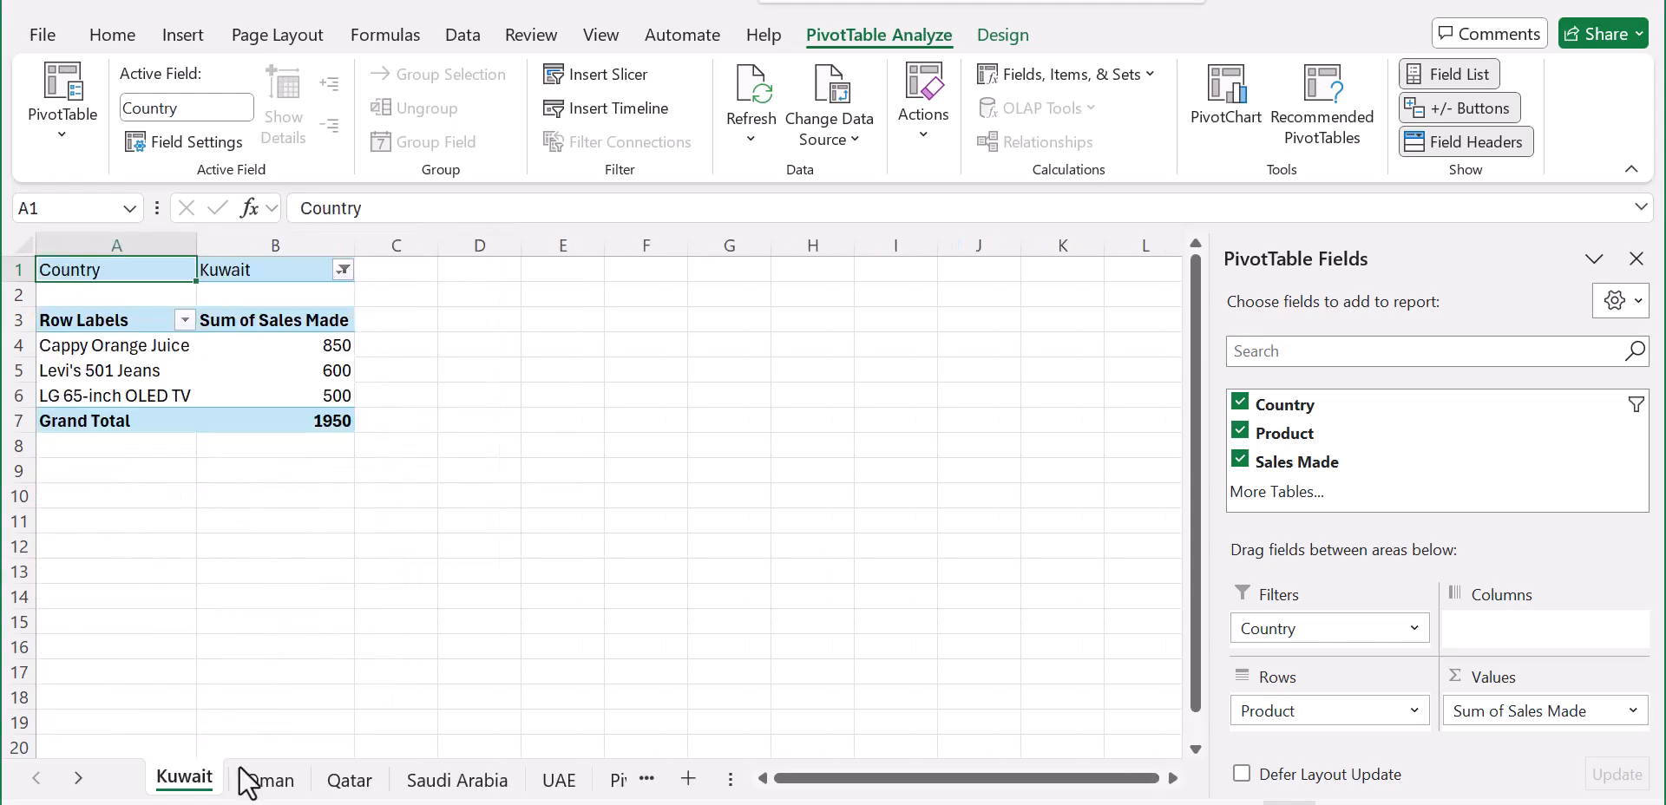
Step: Review the generated Oman, Qatar, Saudi Arabia, UAE and Kuwait sheets, dismissing the navigation tip
{"action": "left_click", "coordinate": [266, 780]}
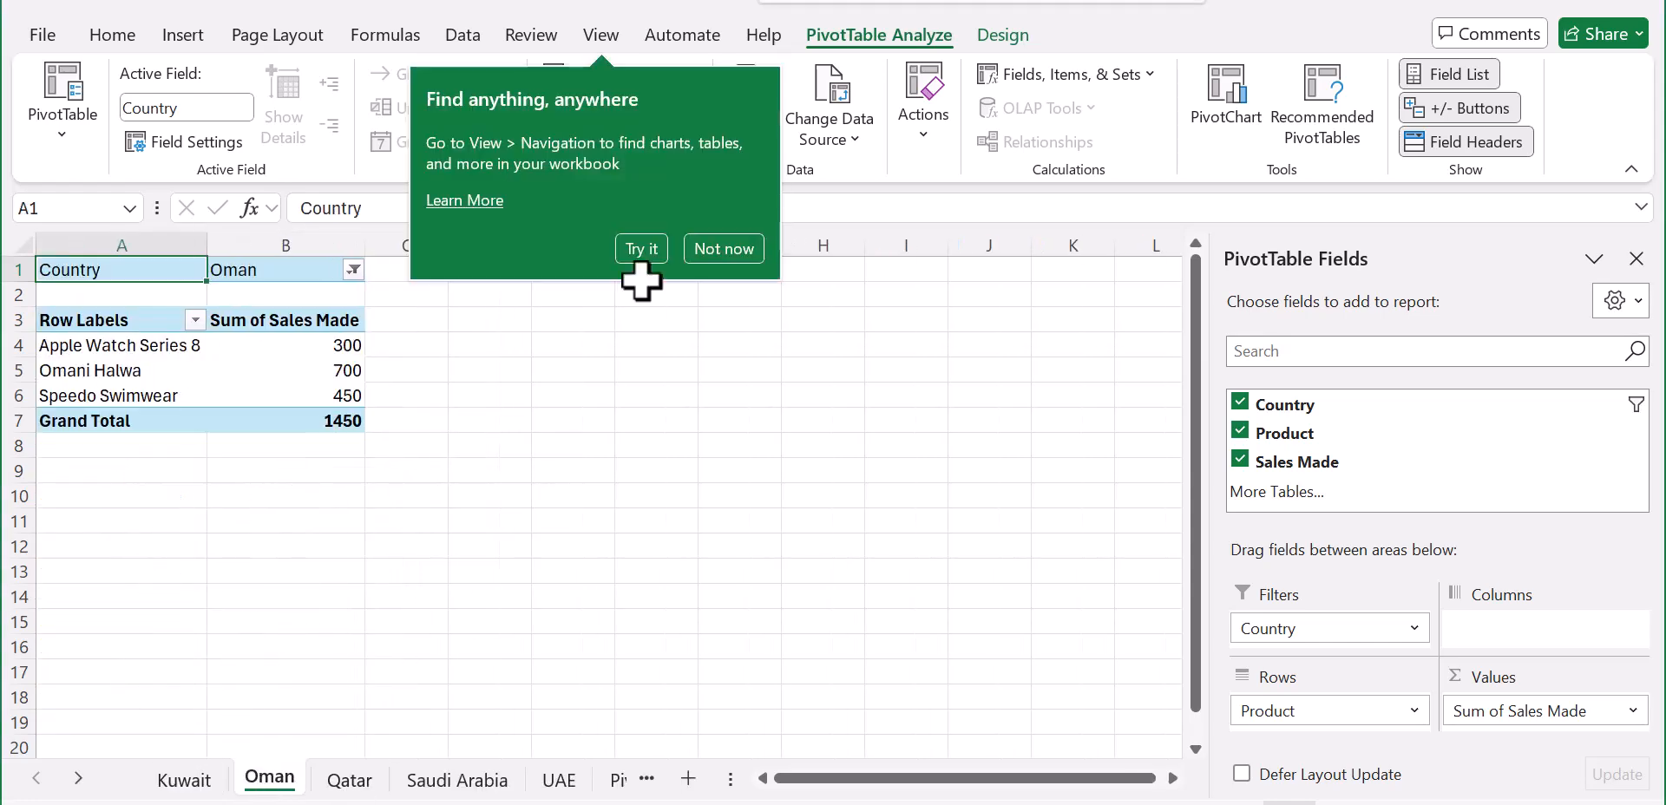
{"action": "left_click", "coordinate": [736, 260]}
{"action": "left_click", "coordinate": [347, 780]}
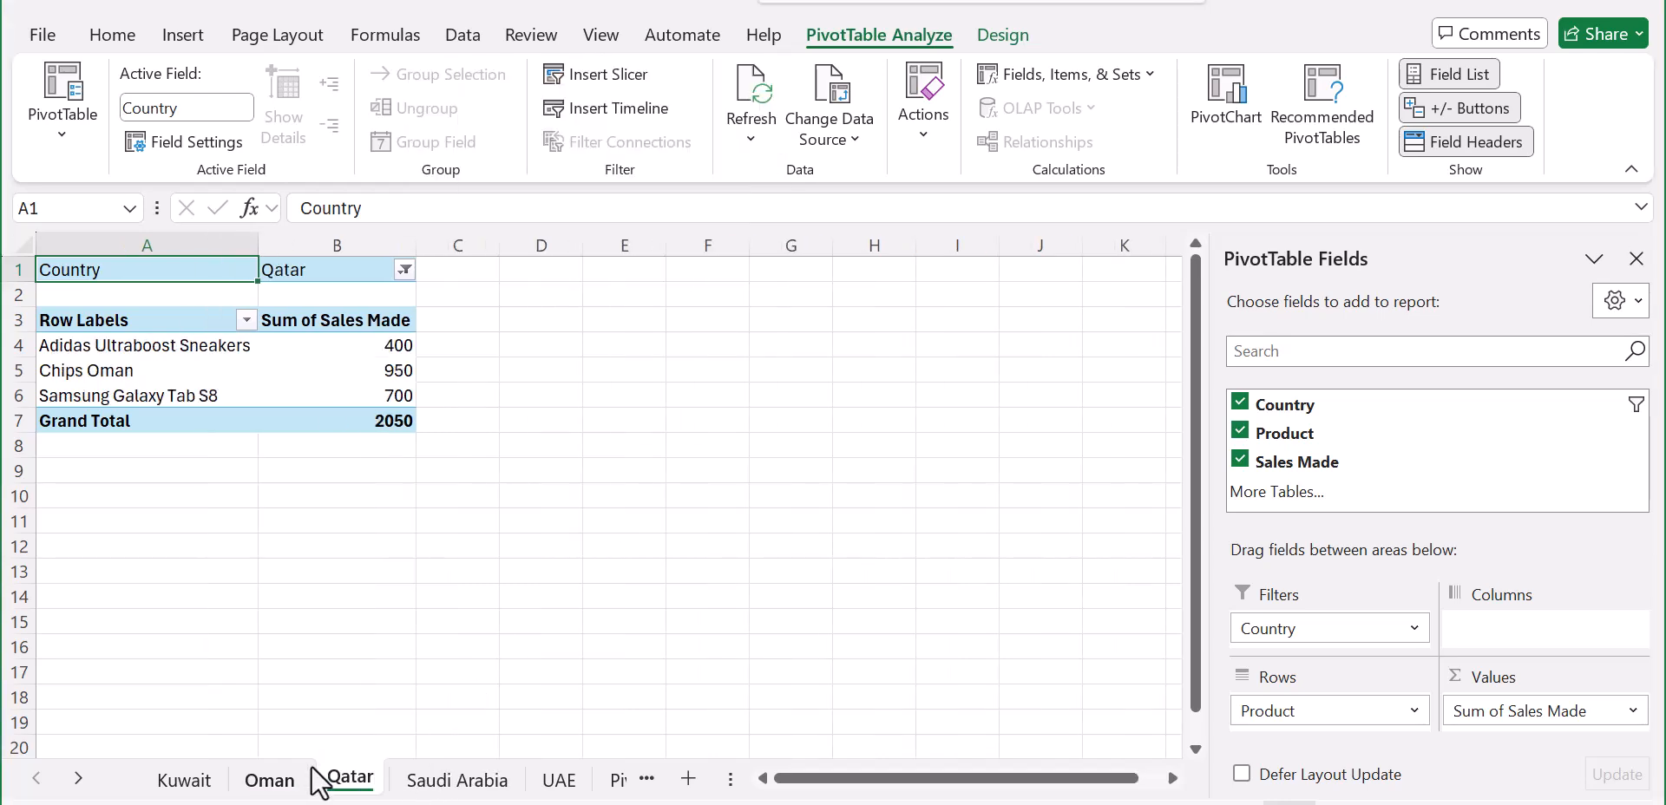
{"action": "left_click", "coordinate": [444, 791]}
{"action": "left_click", "coordinate": [556, 780]}
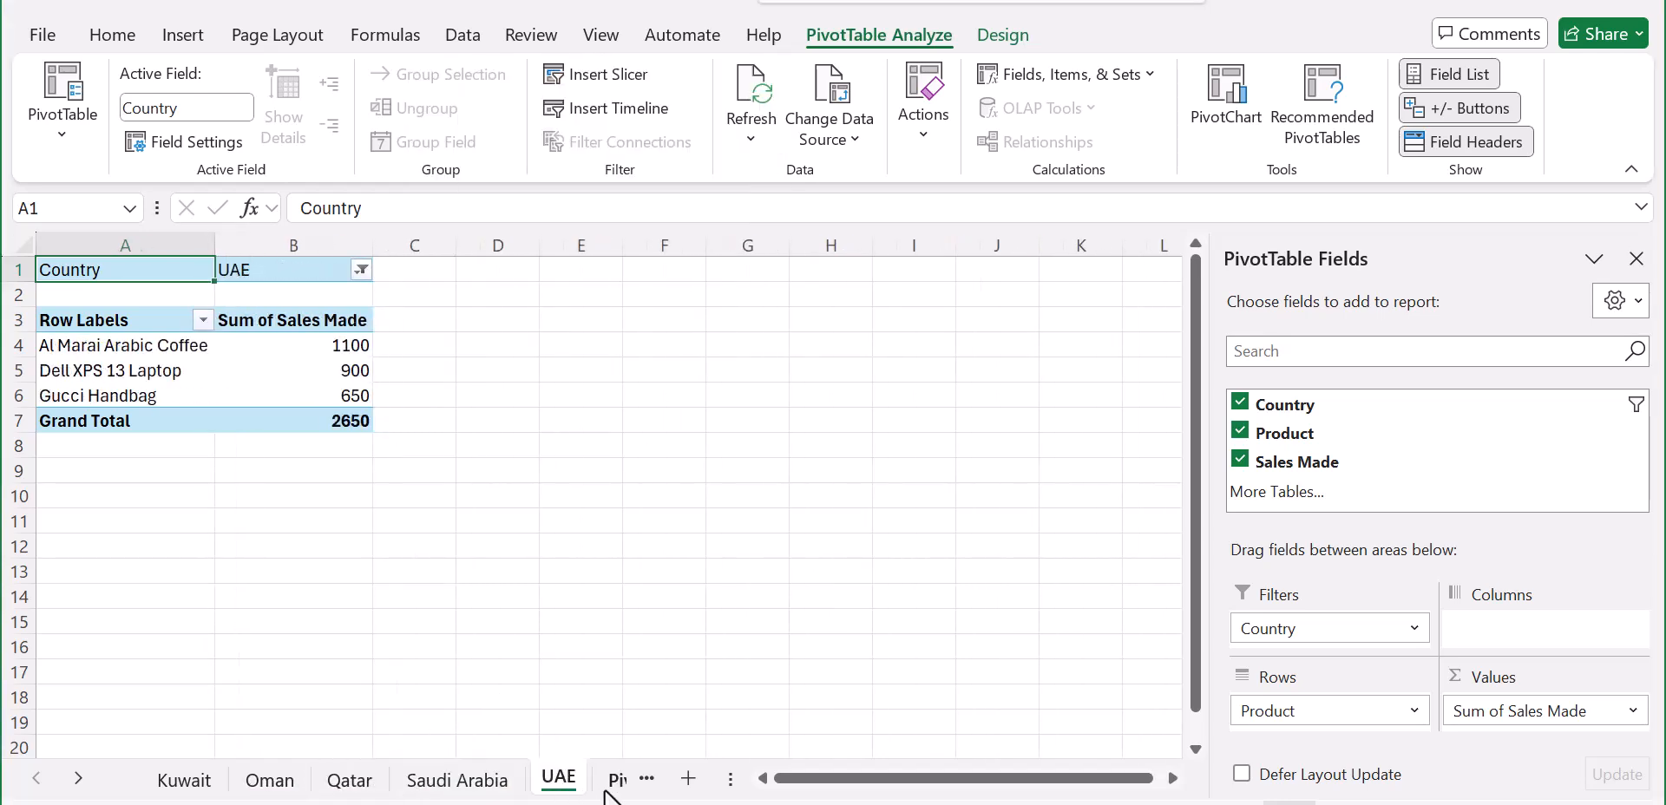
{"action": "left_click", "coordinate": [182, 781]}
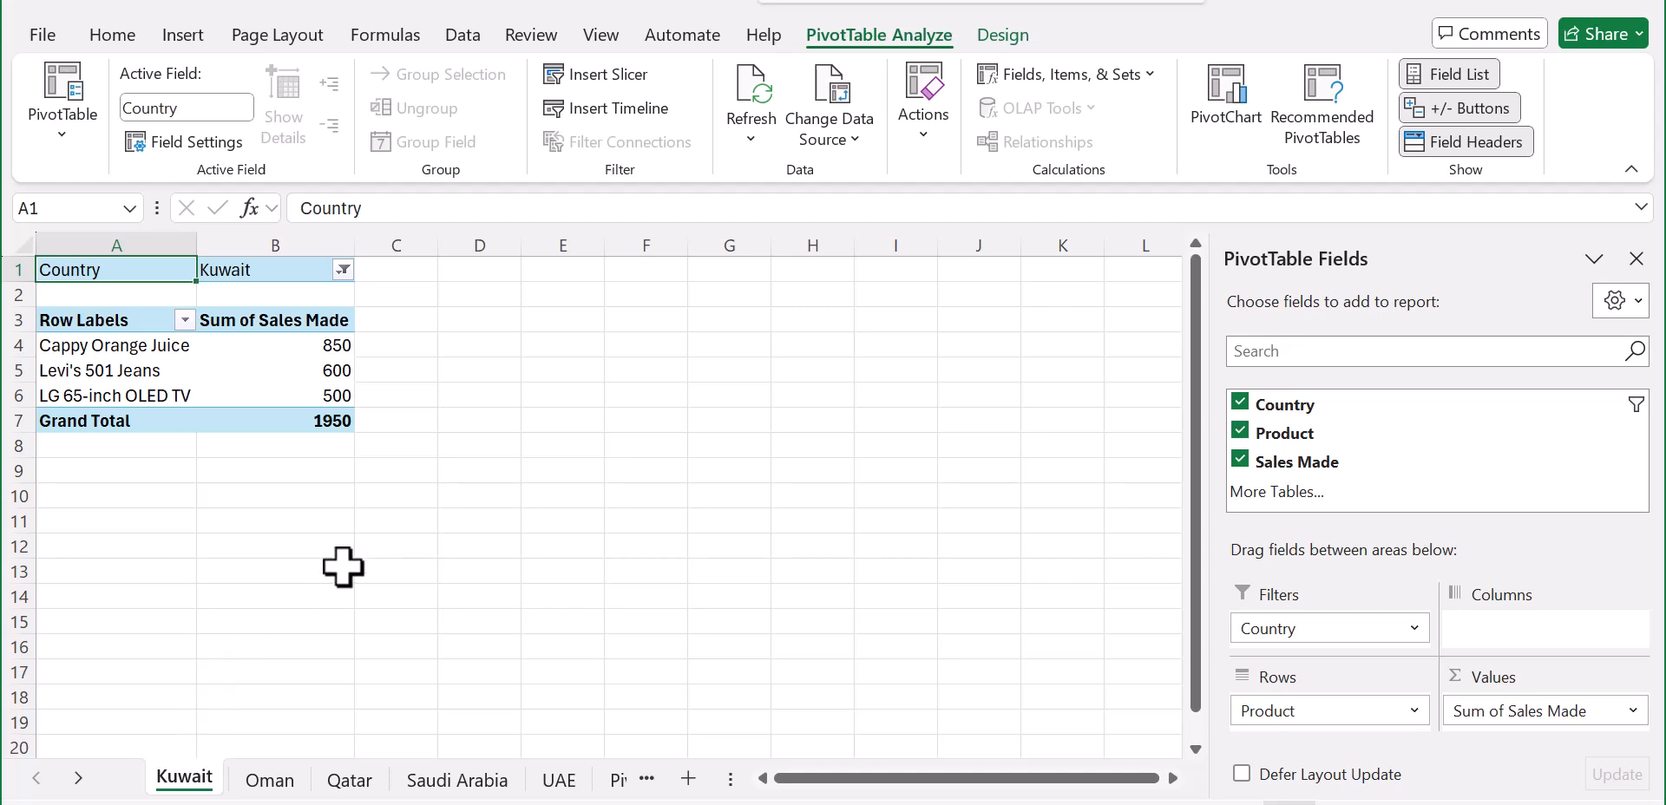